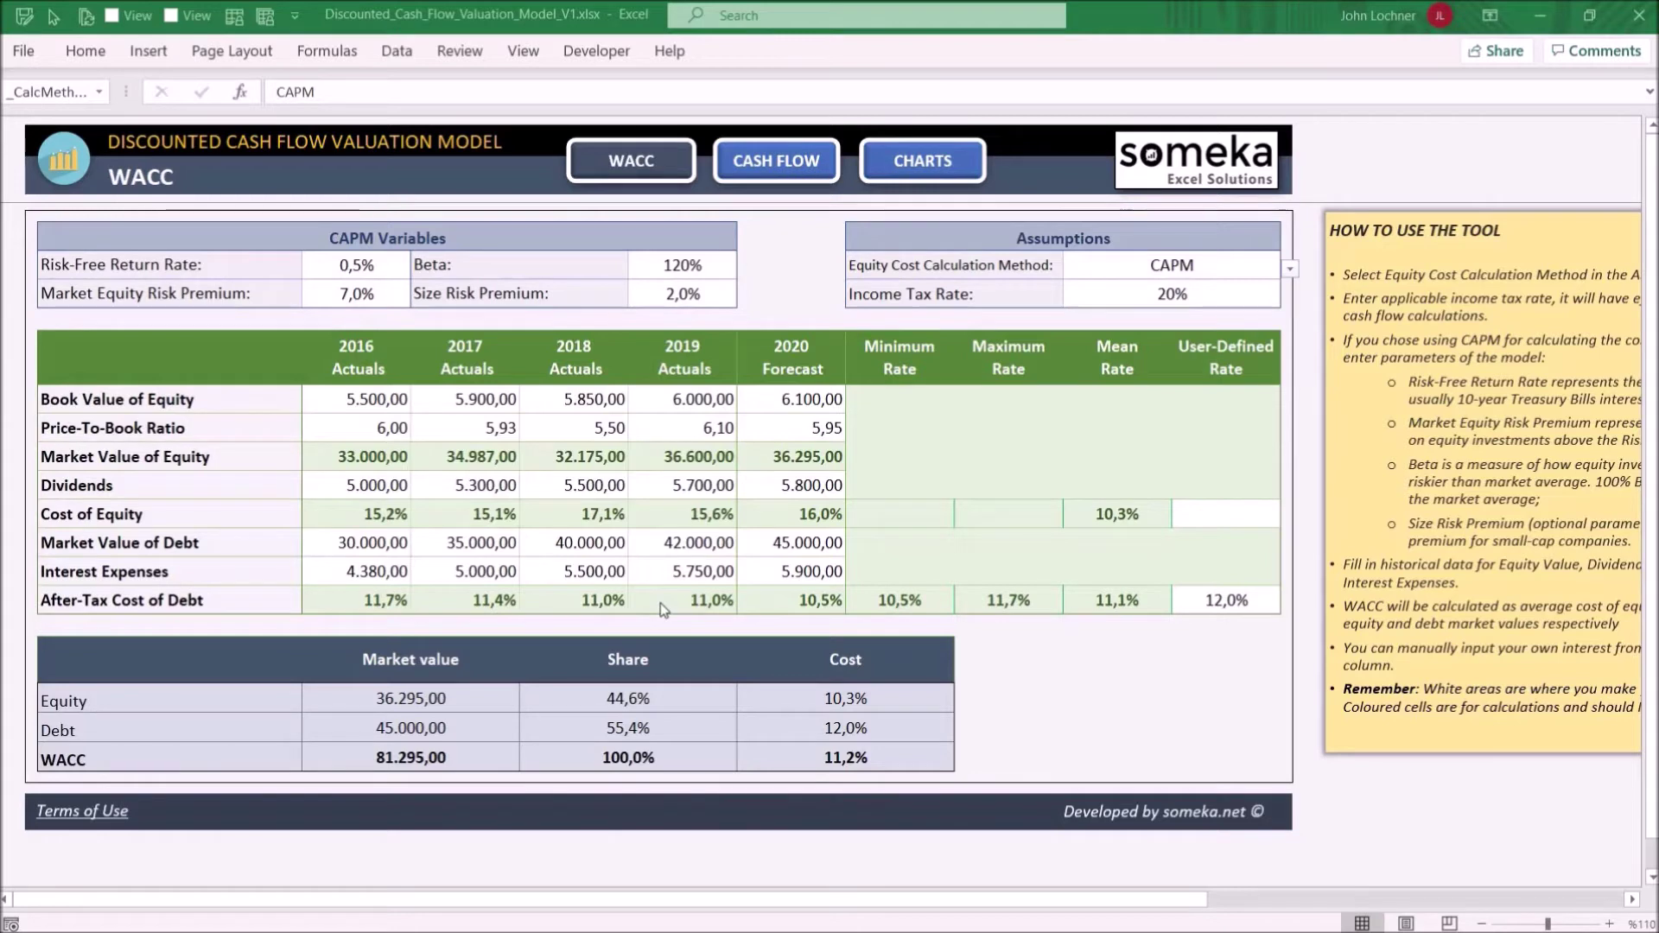
- Check the Equity Cost Calculation Method list and keep CAPM as the method
left_click(632, 159)
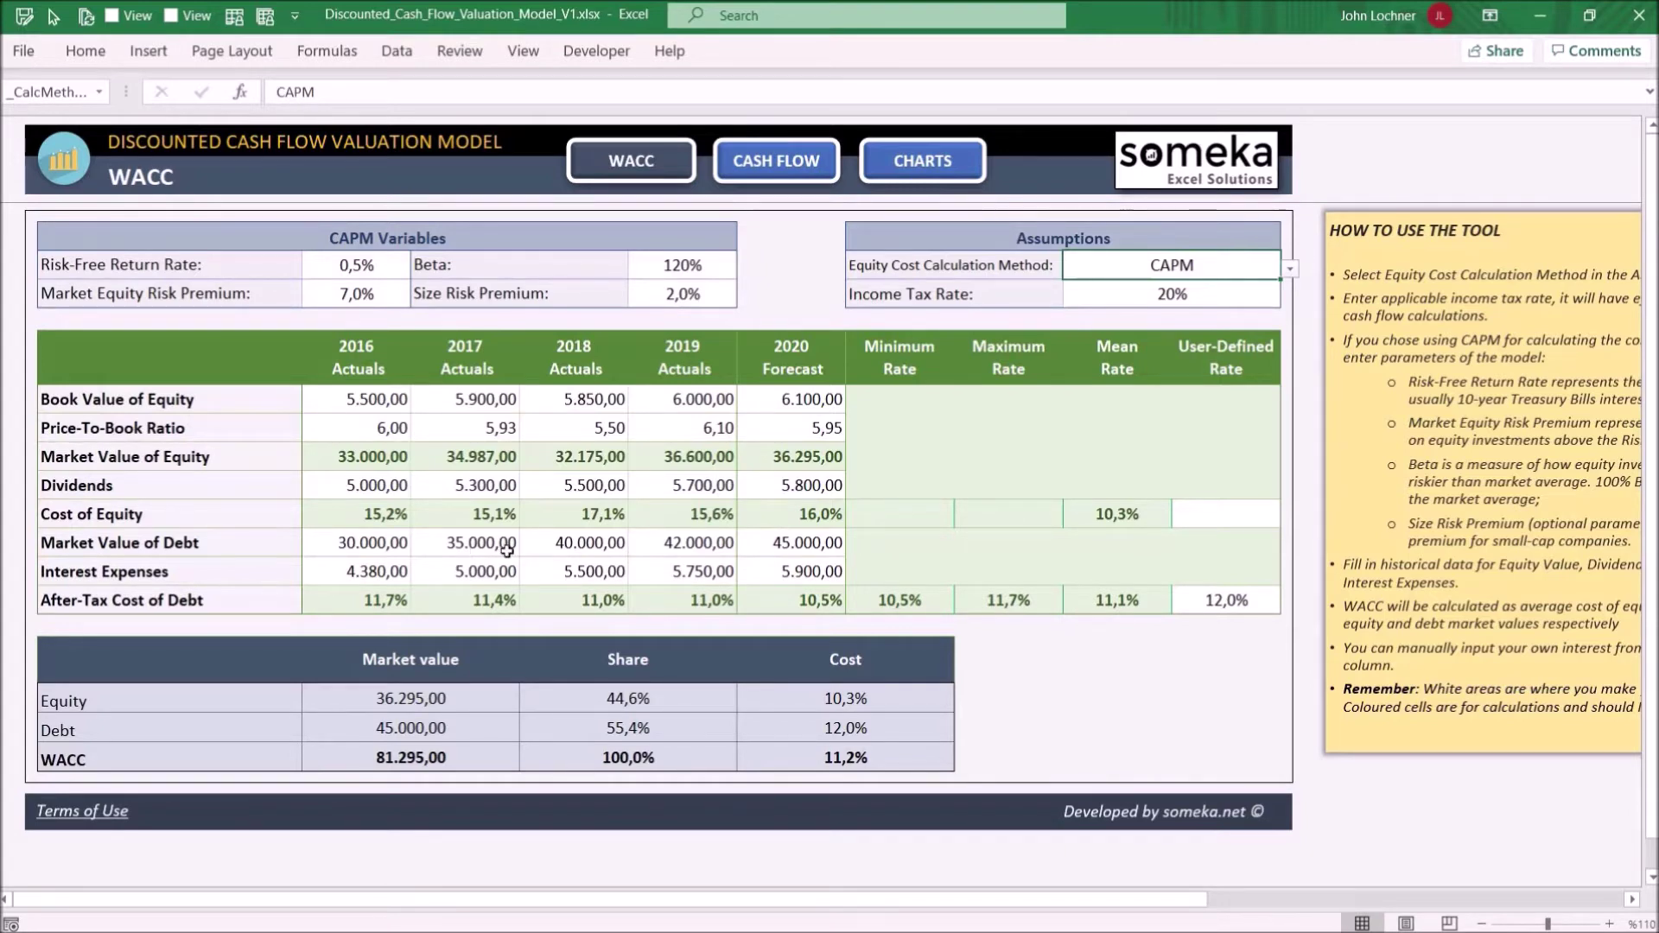
left_click(1292, 266)
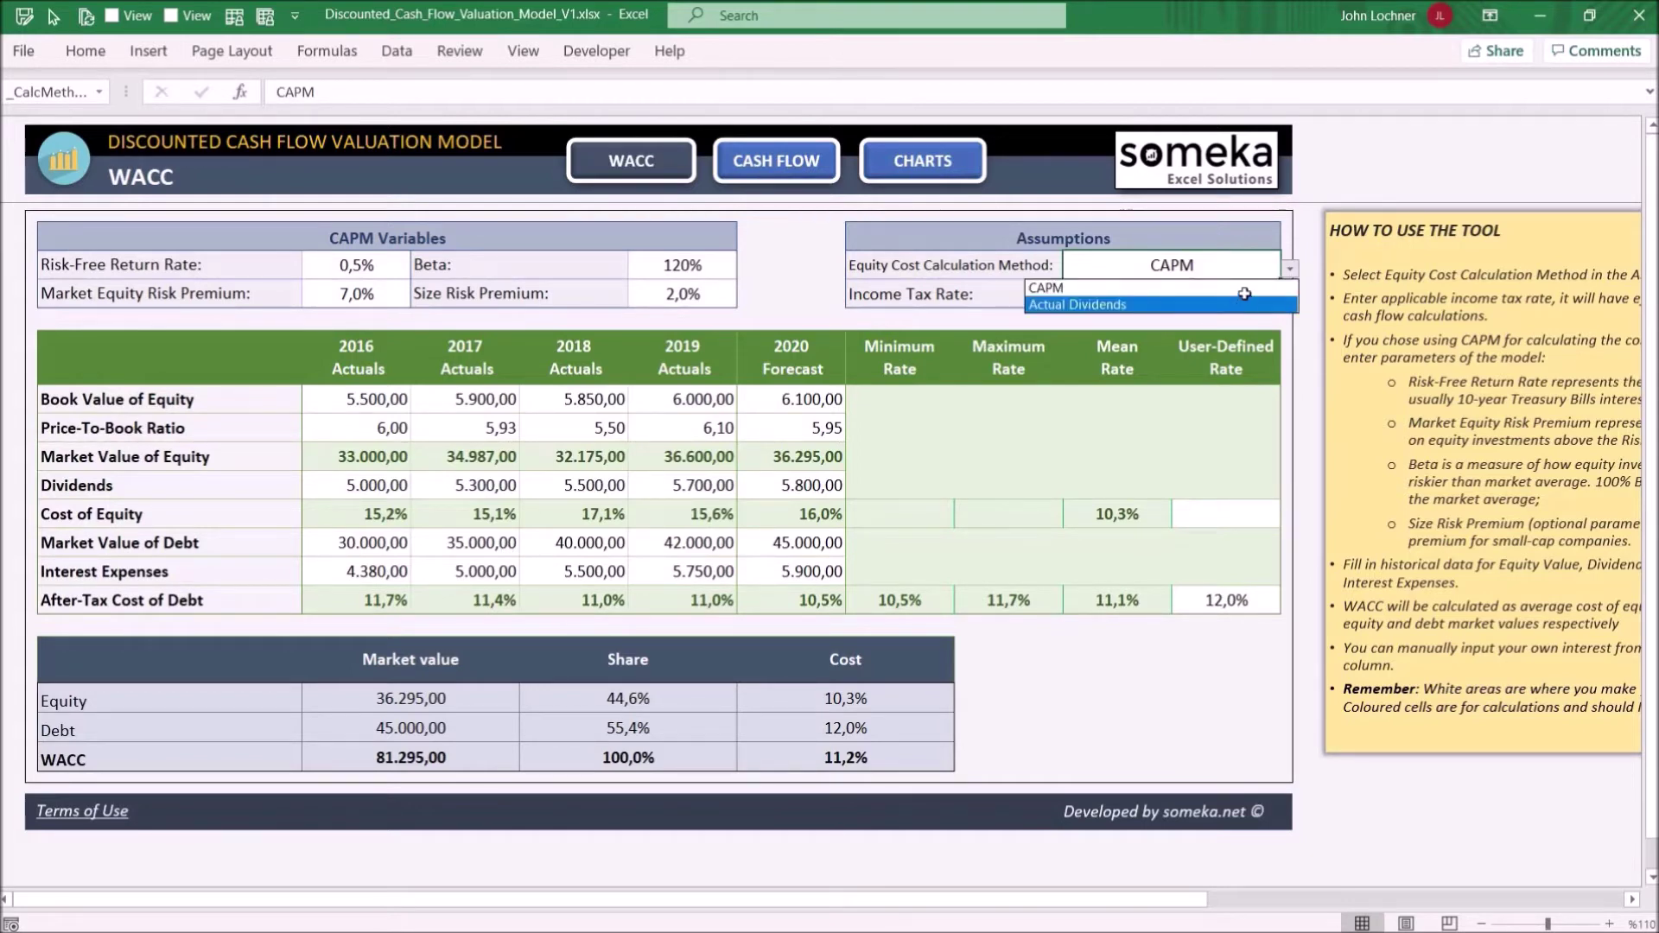
left_click(1245, 289)
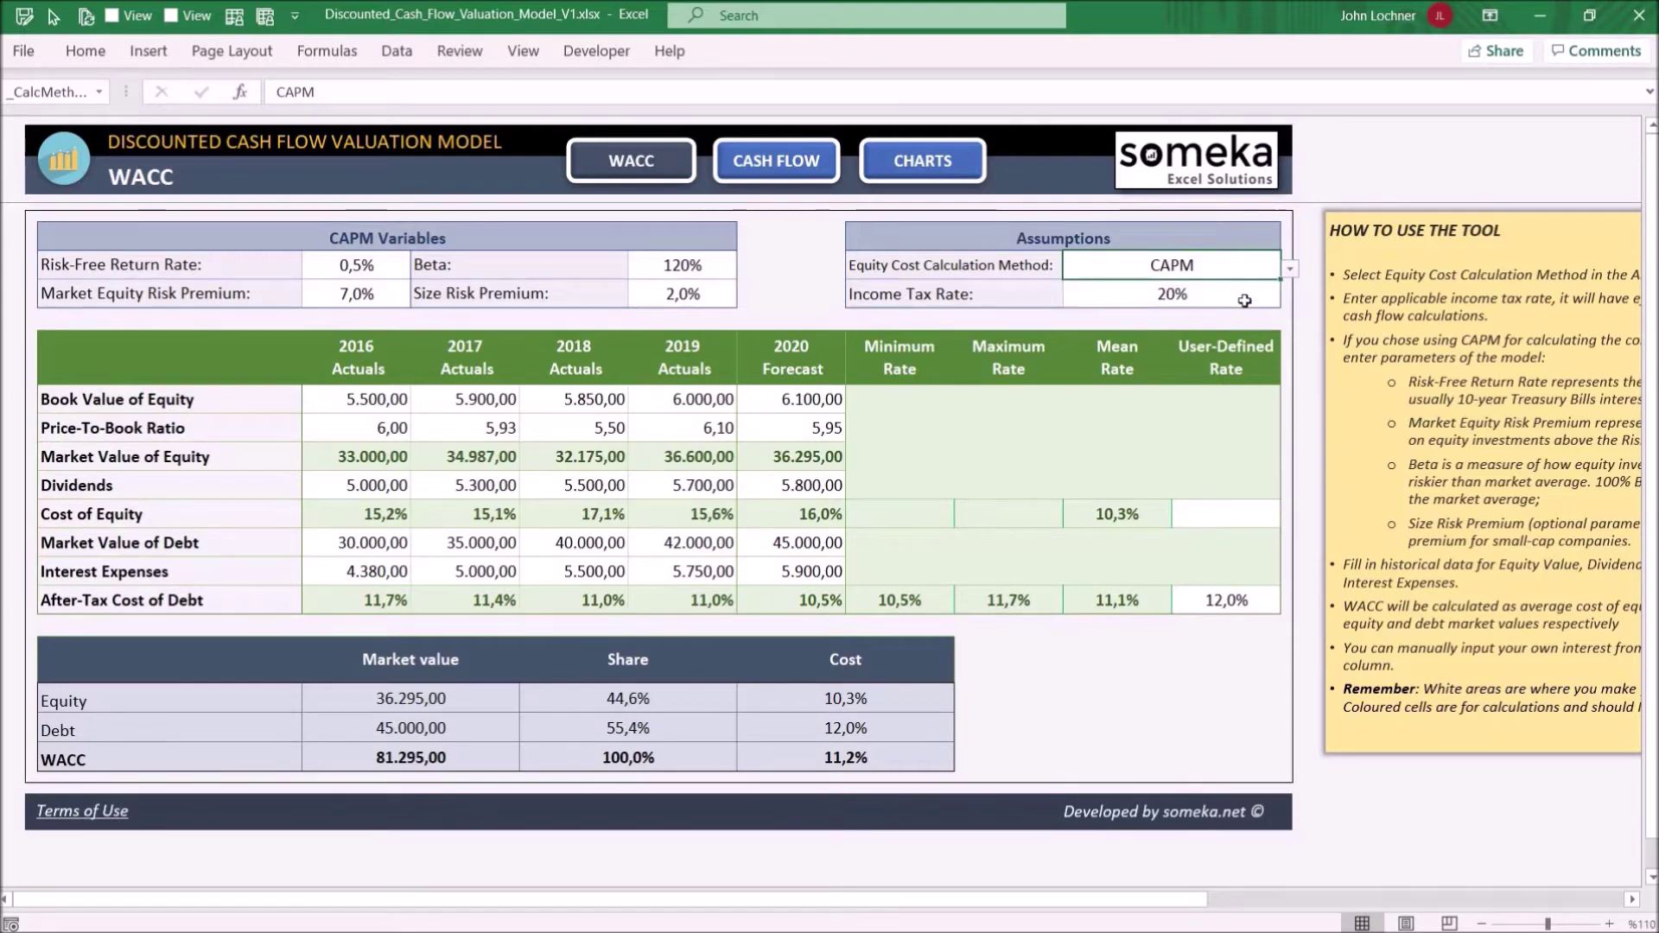
left_click(1245, 299)
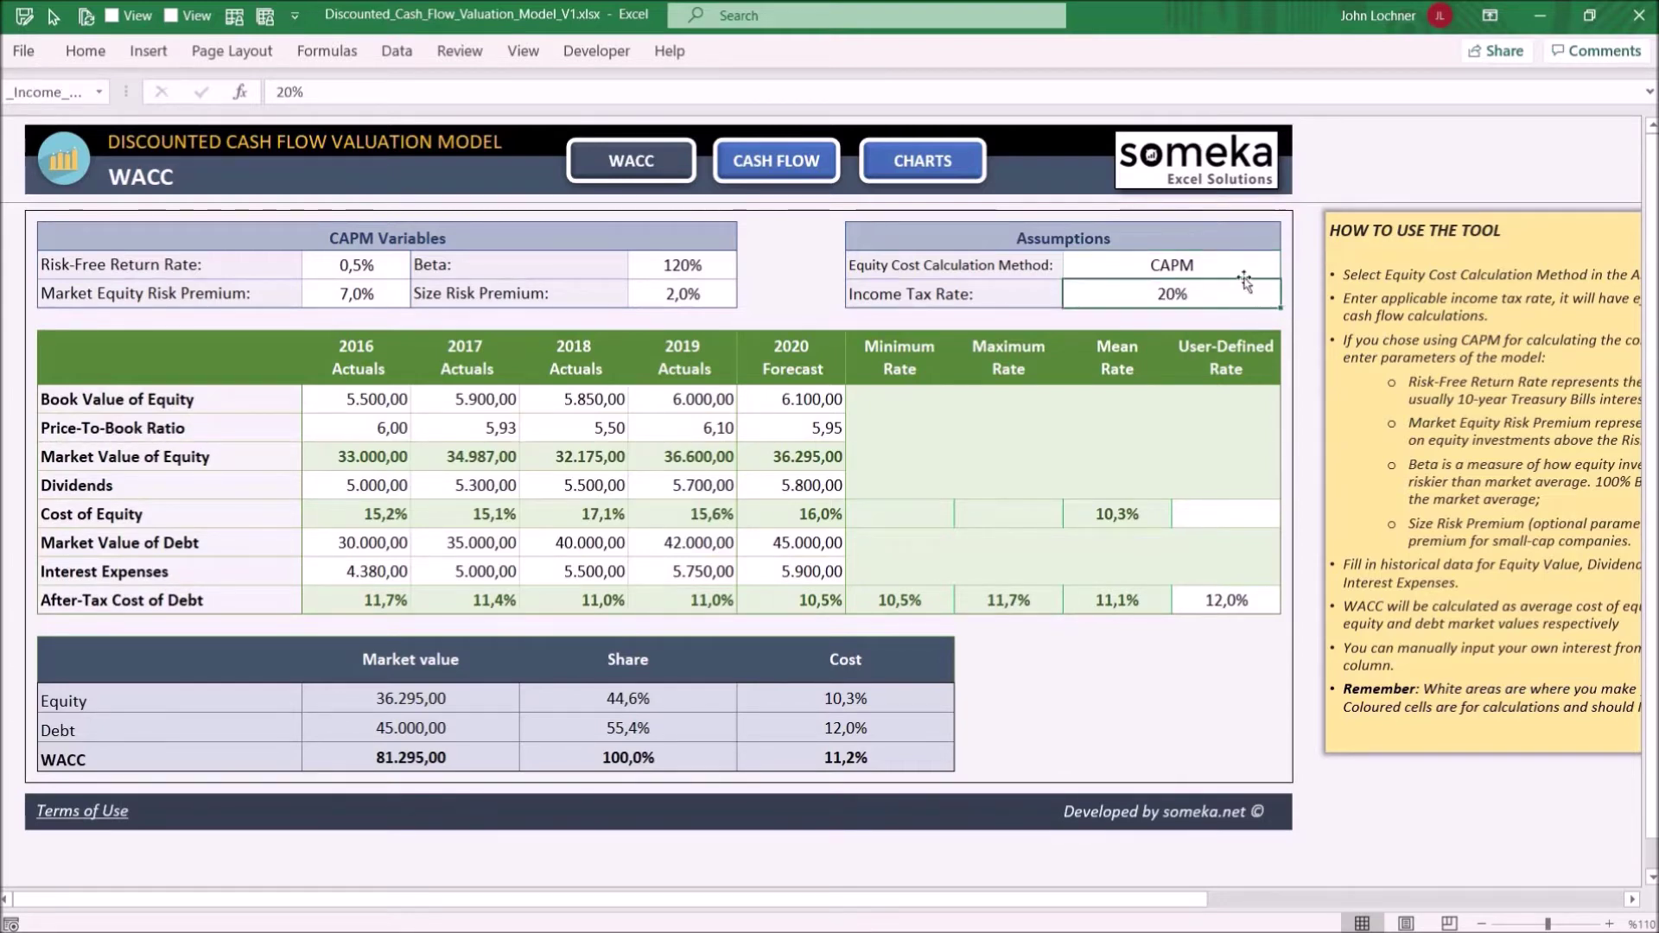
left_click(1244, 266)
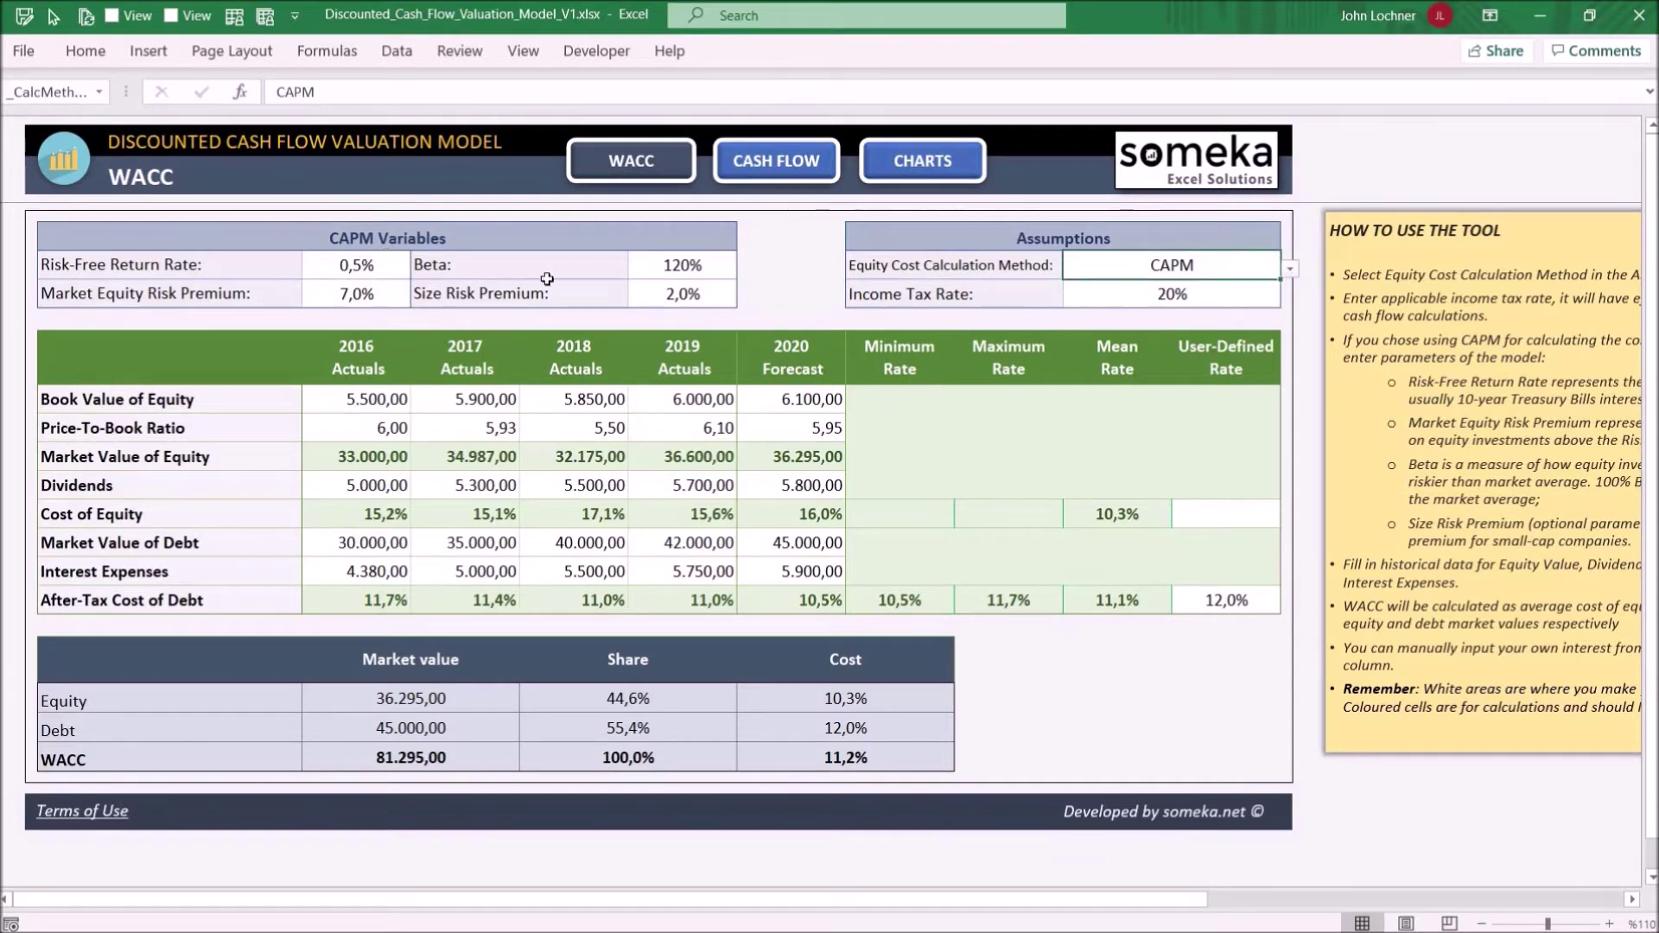
- Read the CAPM input notes on the risk-free rate and size risk premium
left_click_drag(386, 261, 651, 272)
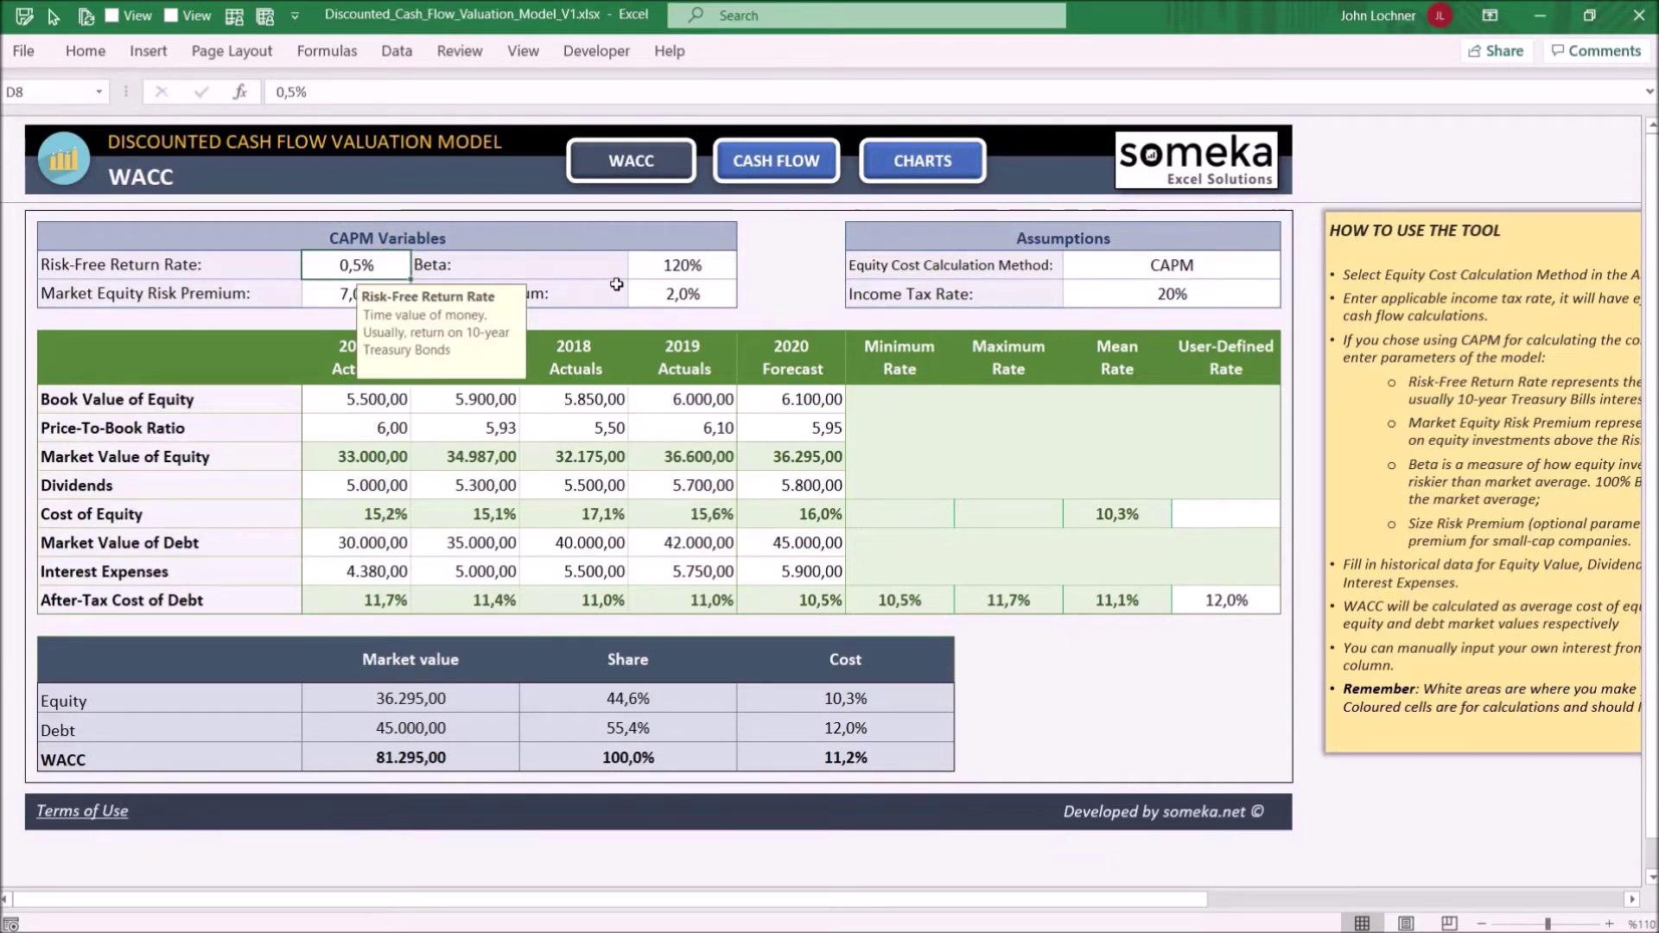
left_click(665, 295)
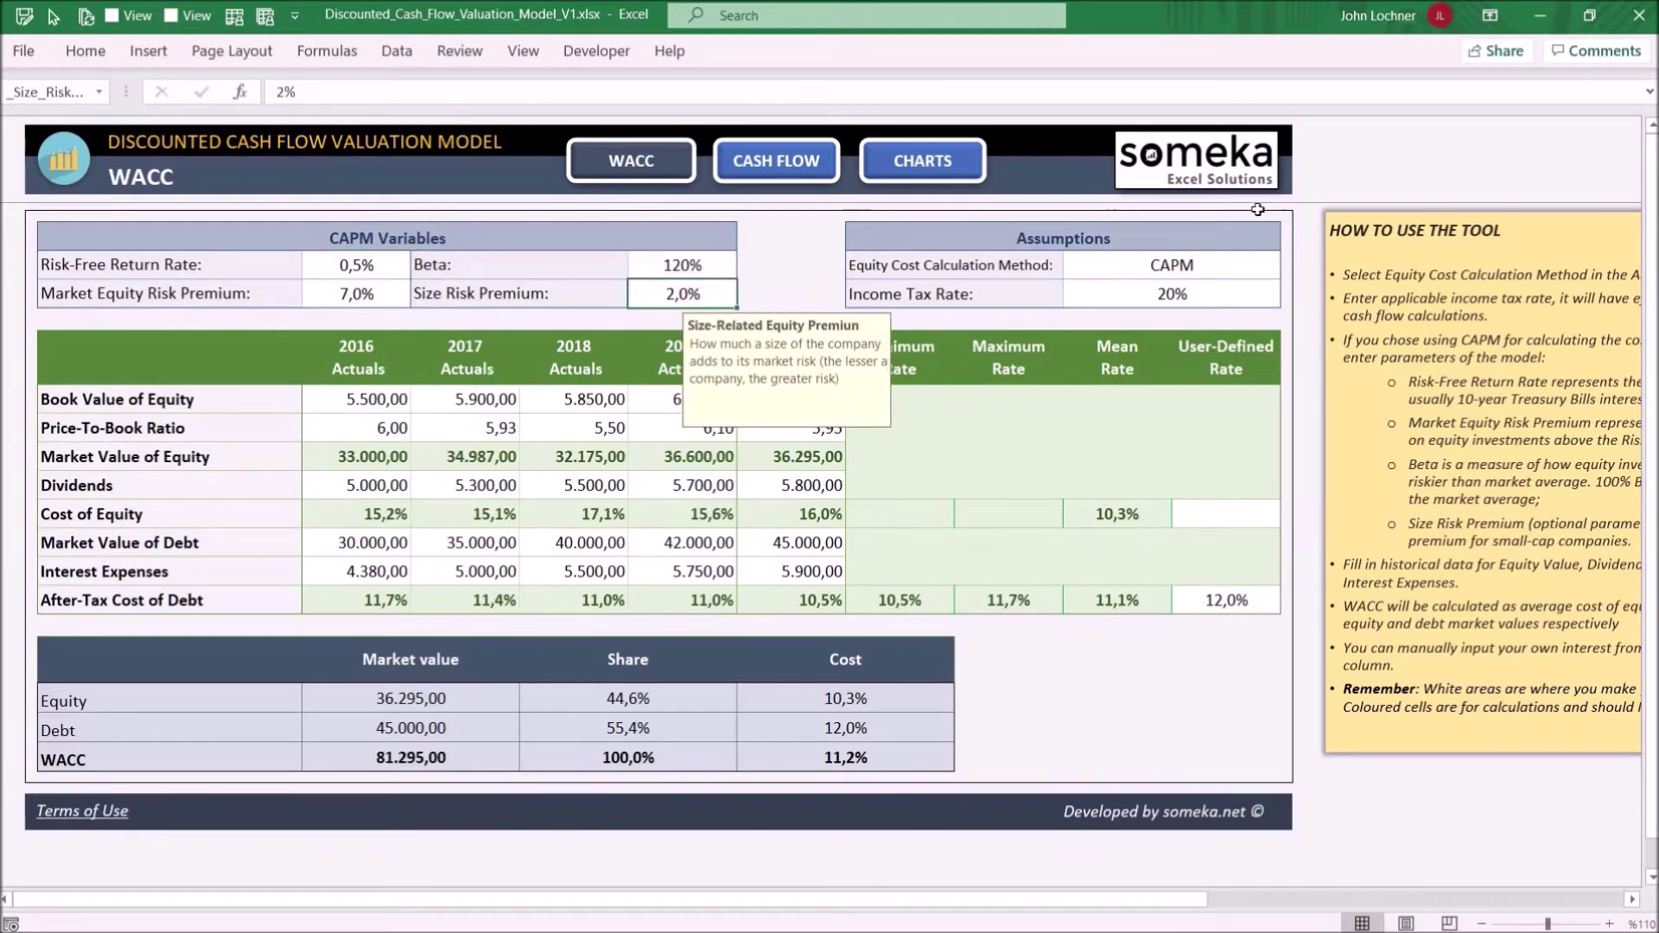
left_click(1277, 265)
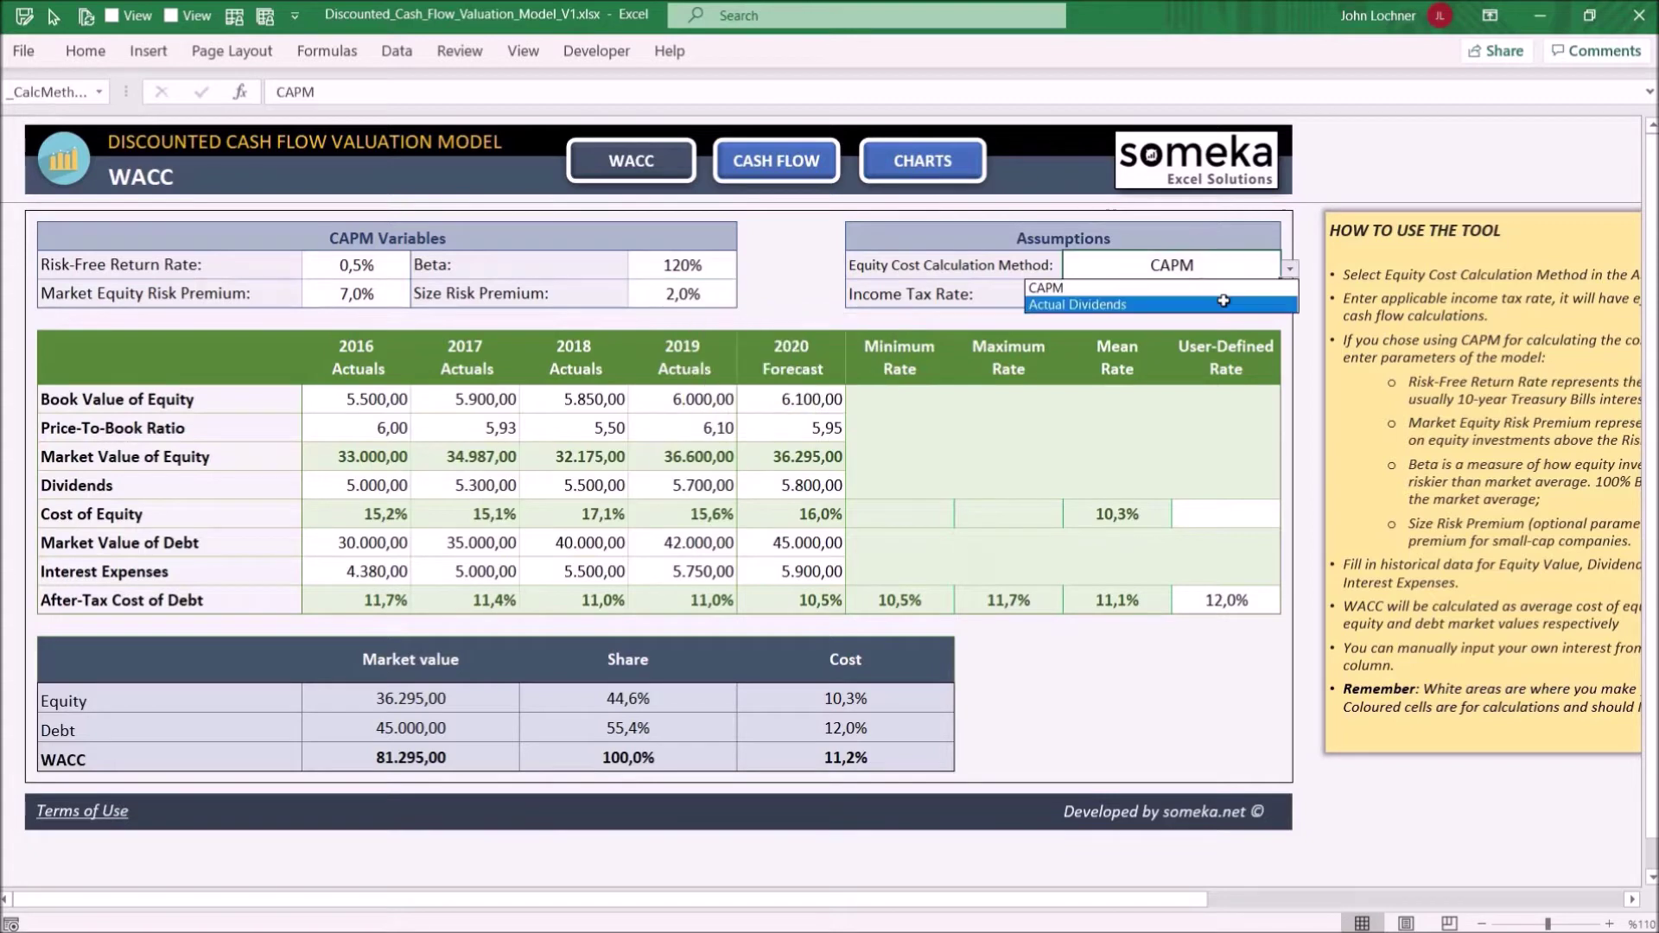
- Switch cost of equity to Actual Dividends and review the historical equity, dividend and debt rows
left_click(1223, 302)
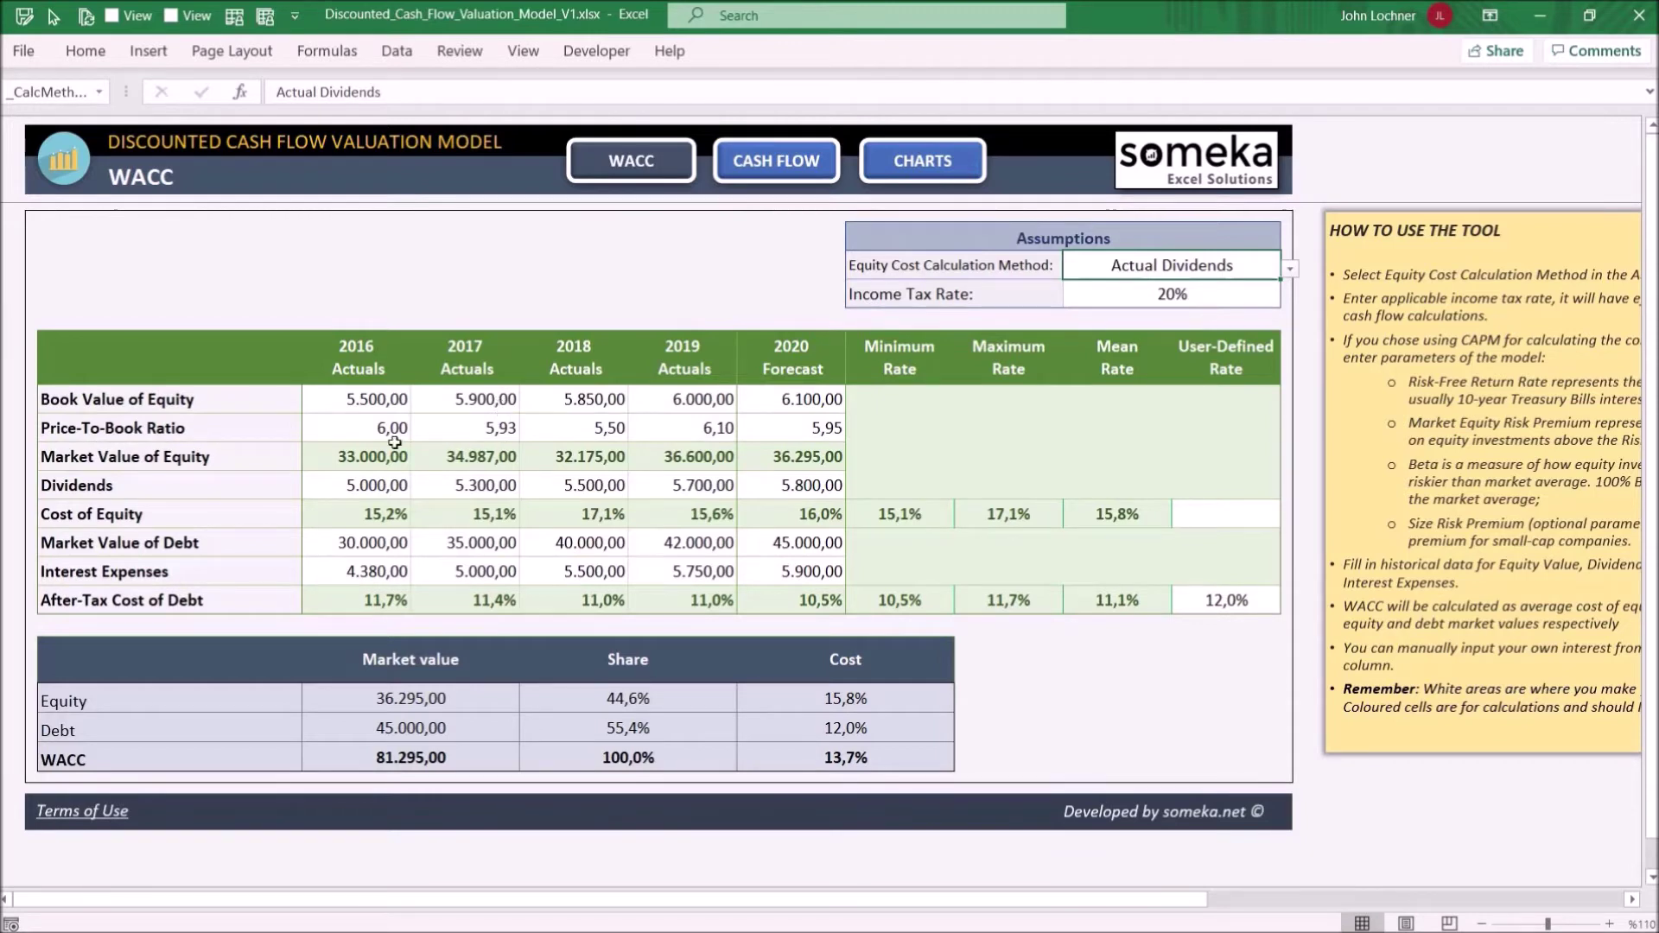
left_click_drag(381, 403, 818, 427)
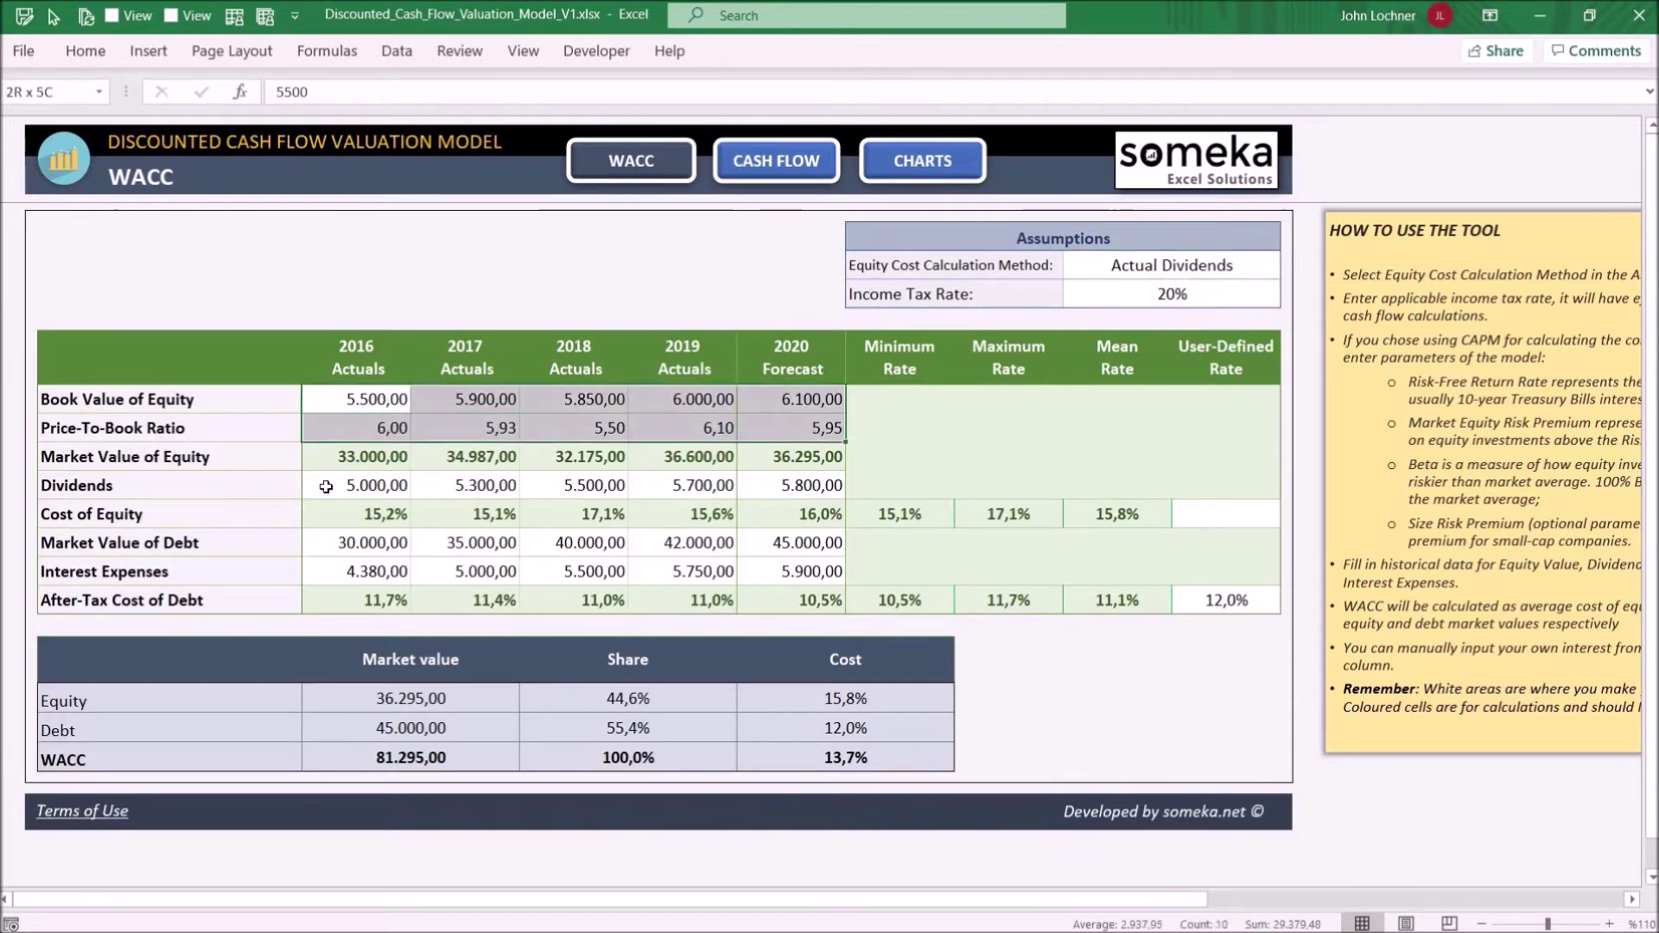
left_click_drag(351, 485, 817, 486, "ctrl")
left_click_drag(357, 543, 817, 571, "ctrl")
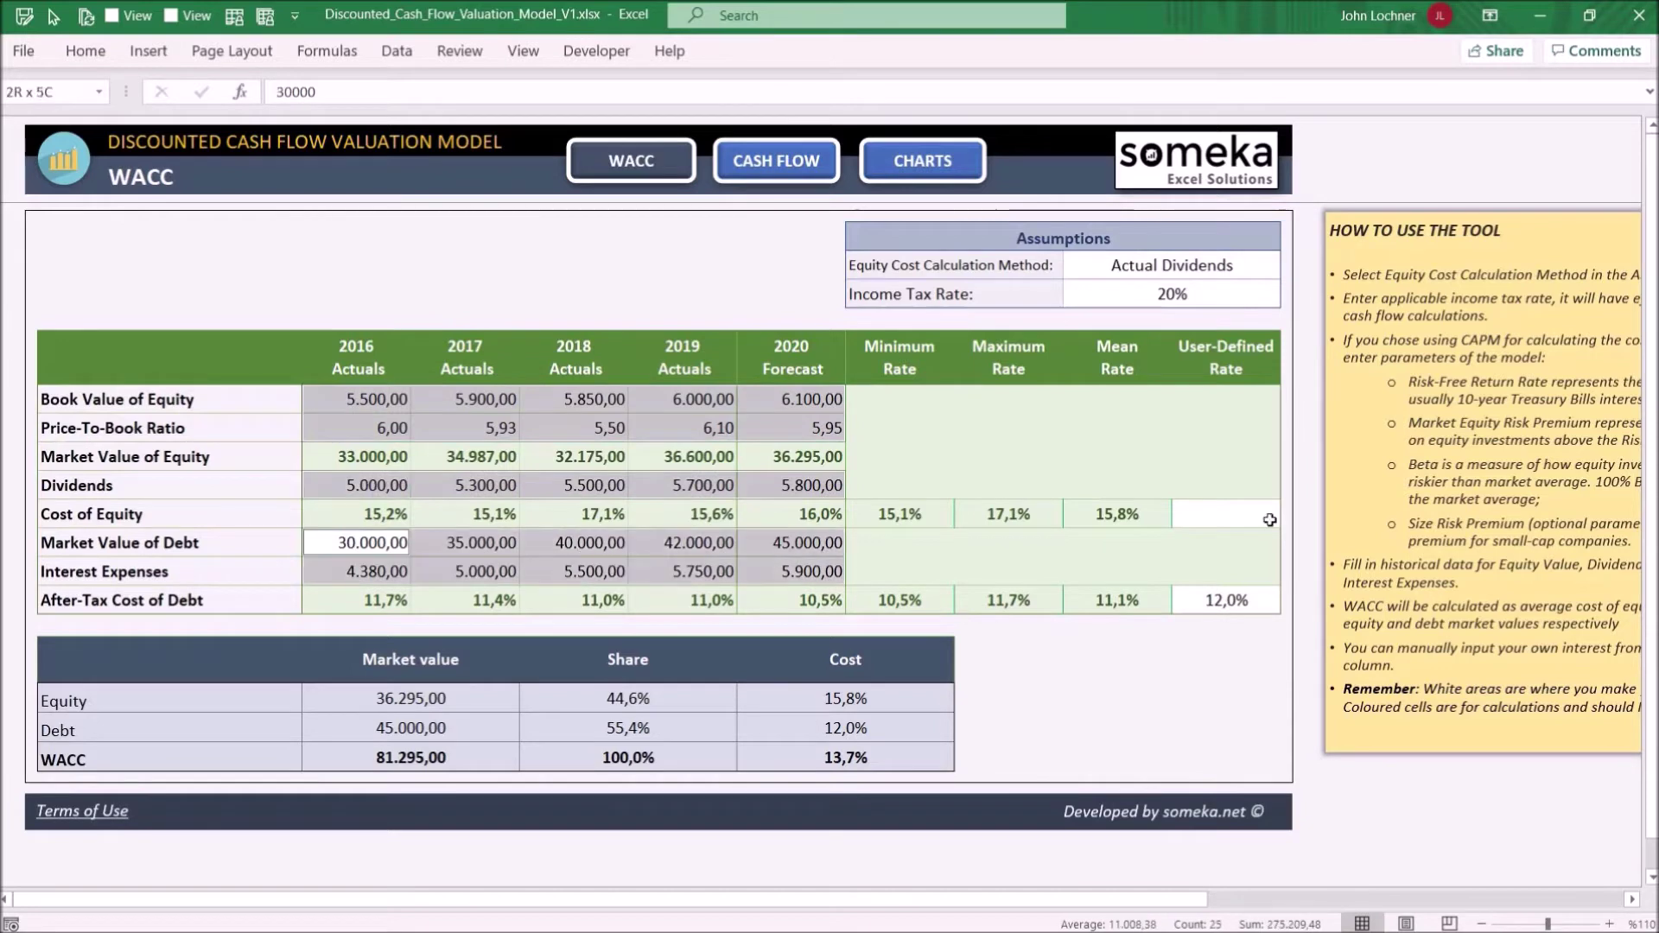
left_click_drag(1223, 270, 1219, 290, "ctrl")
left_click(1218, 288)
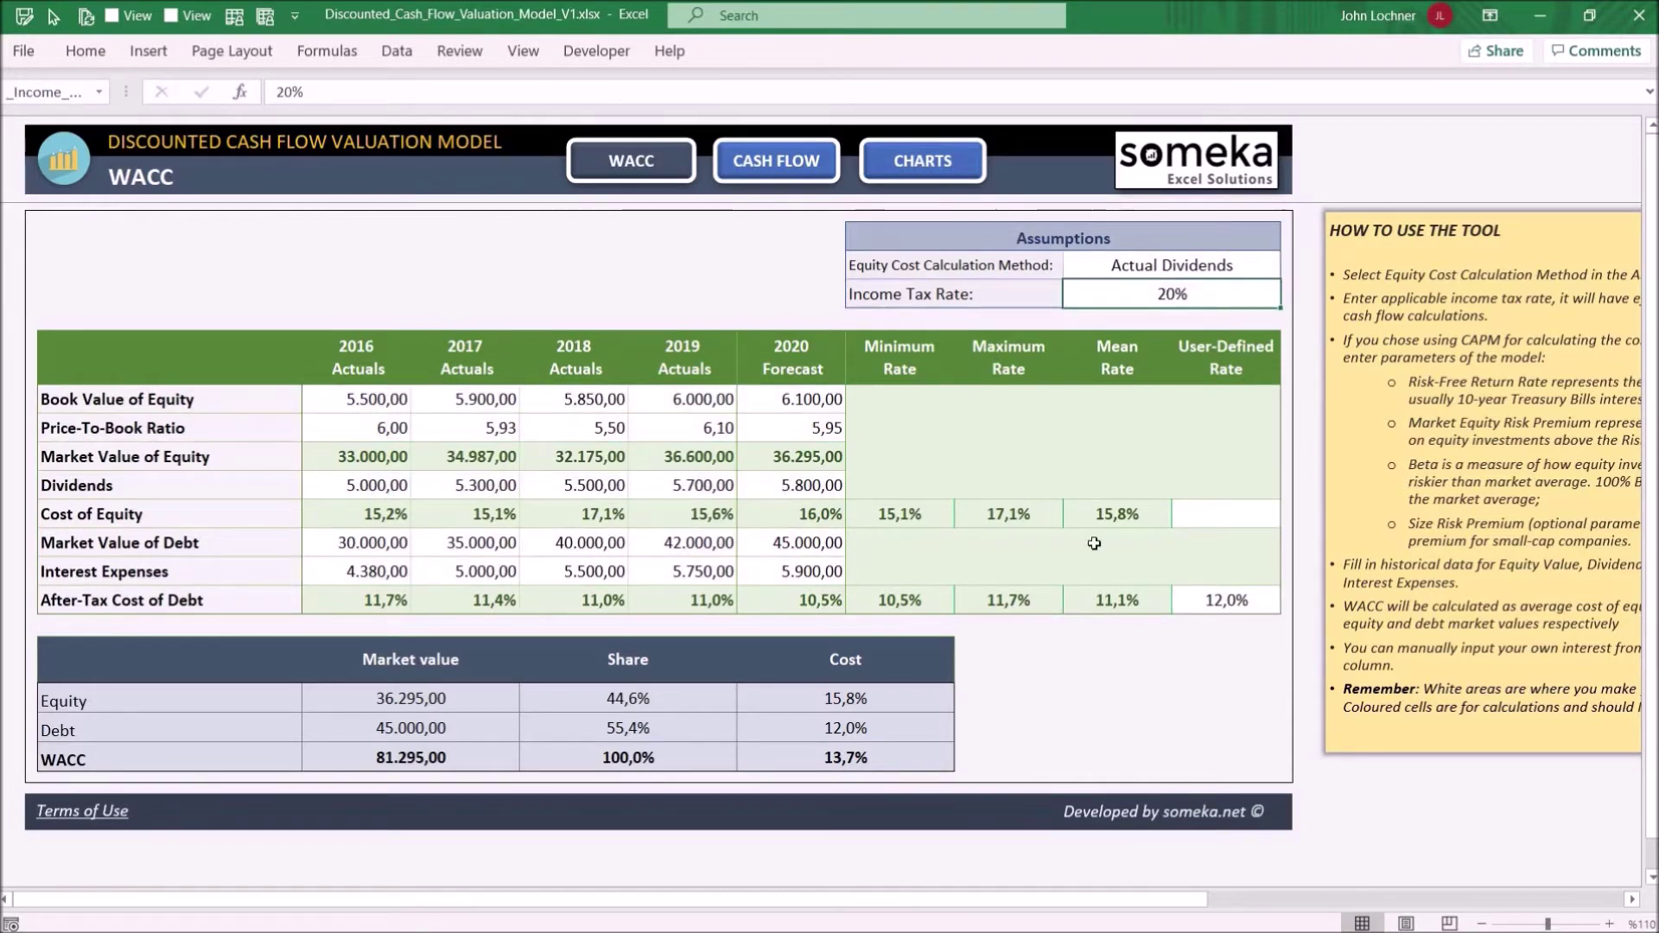
- Enter 16% as the user-defined cost of equity in L16 after checking the mean-rate formulas
left_click(1205, 513)
left_click_drag(934, 515, 1073, 519)
left_click(1134, 513)
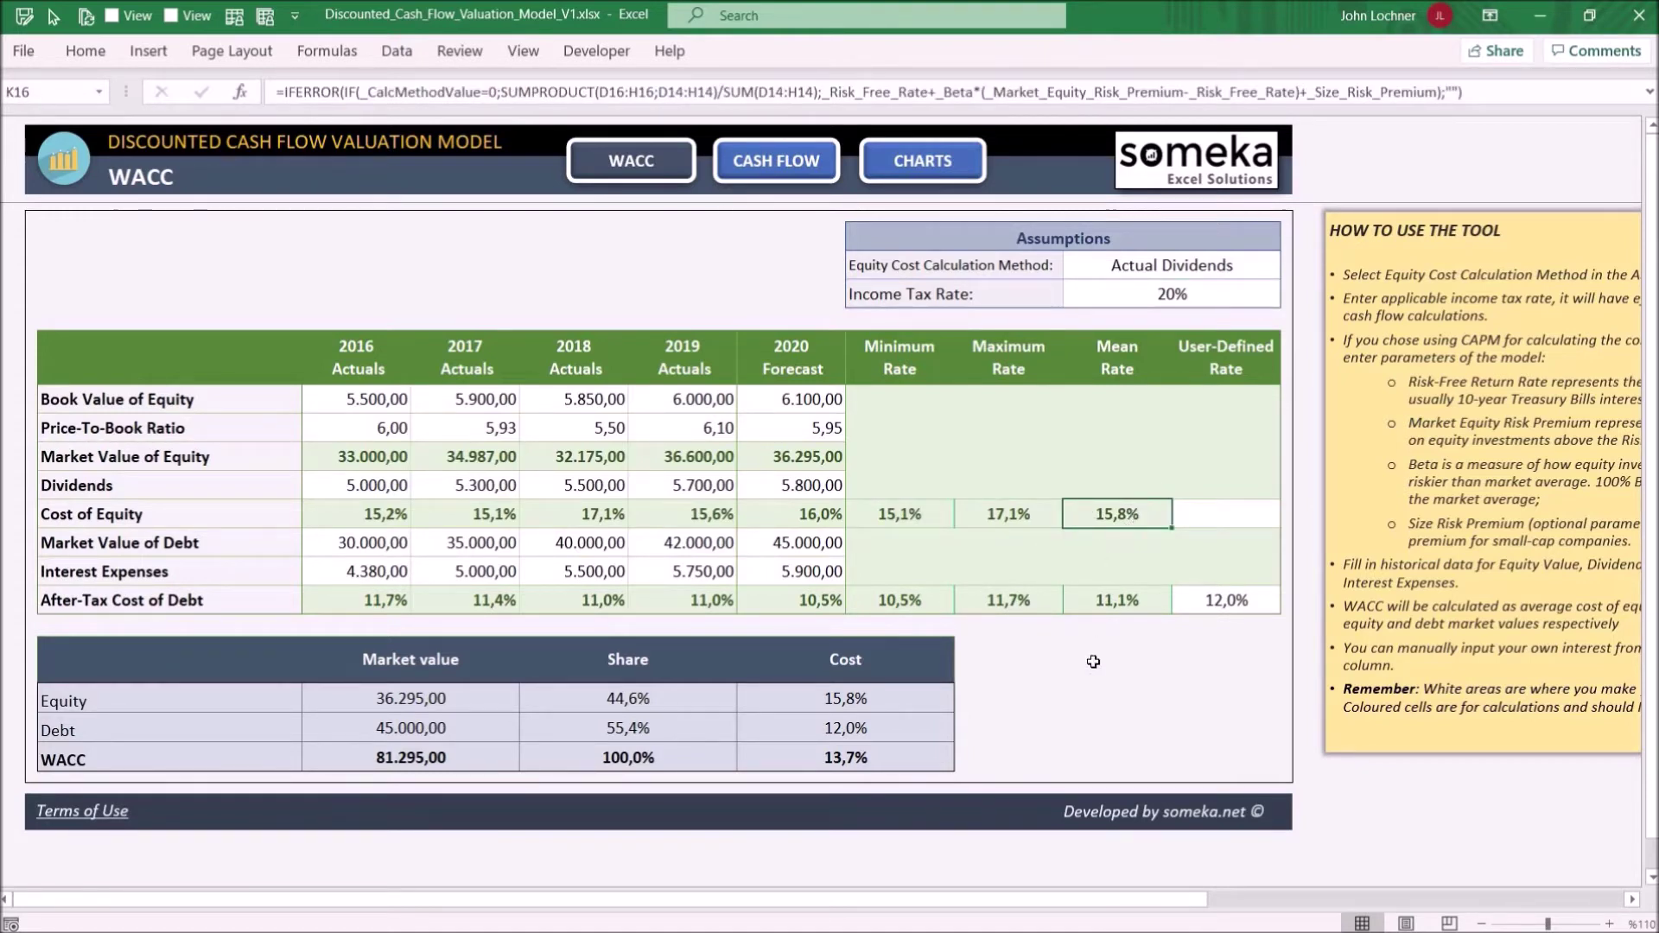
left_click(1134, 592)
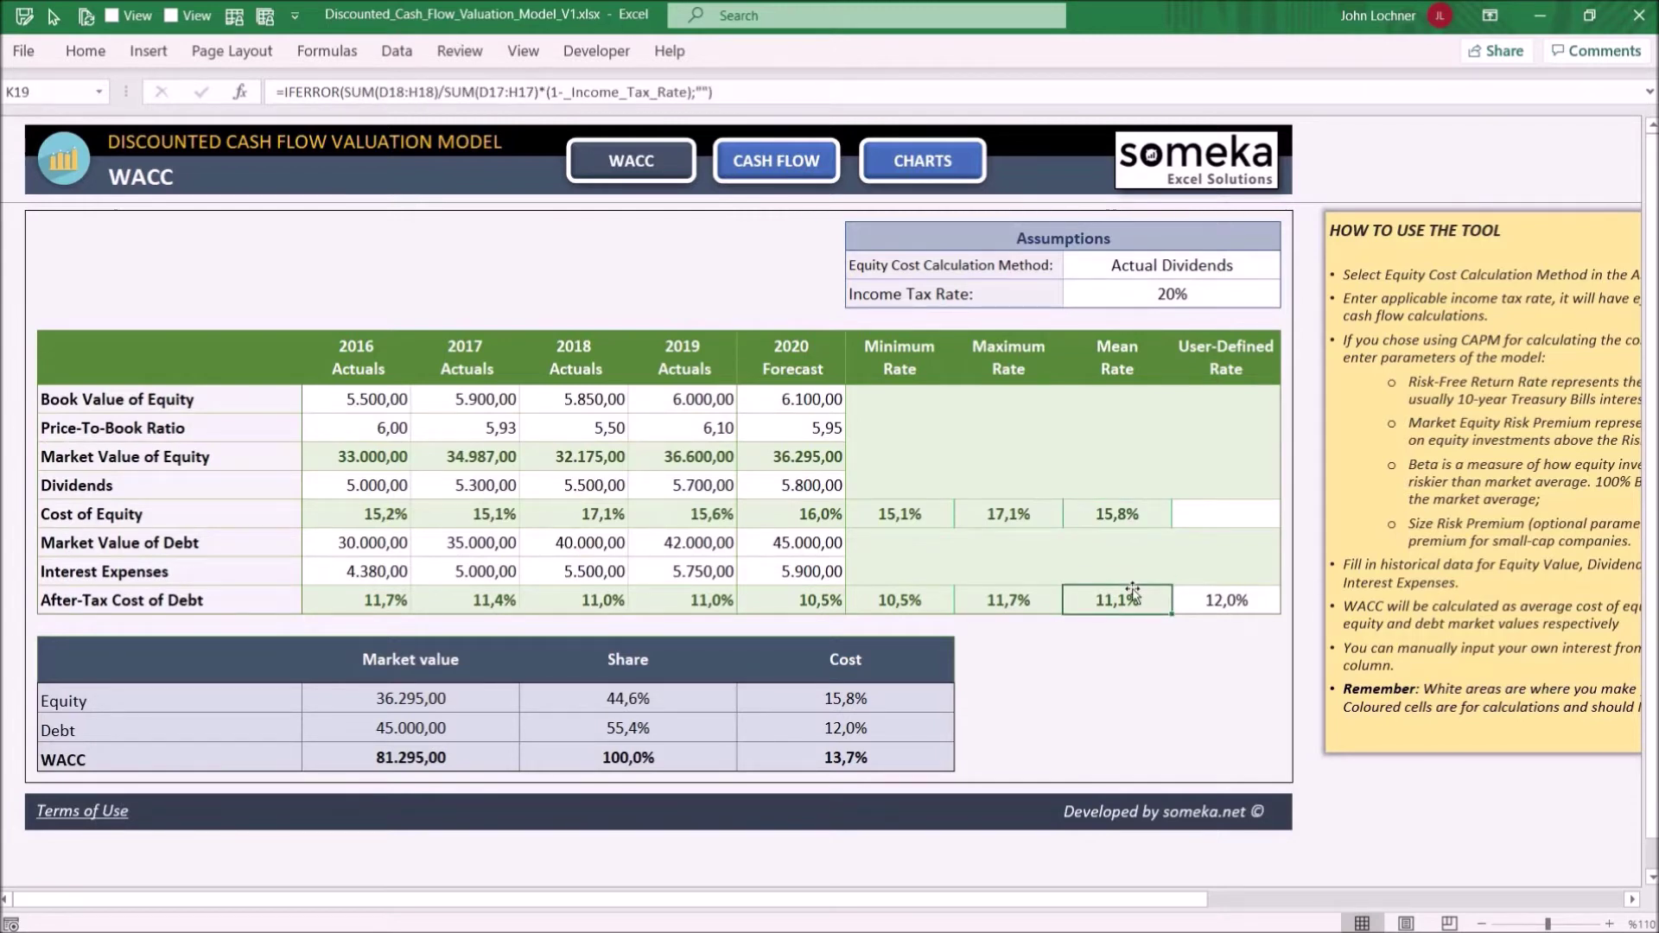
left_click(1249, 518)
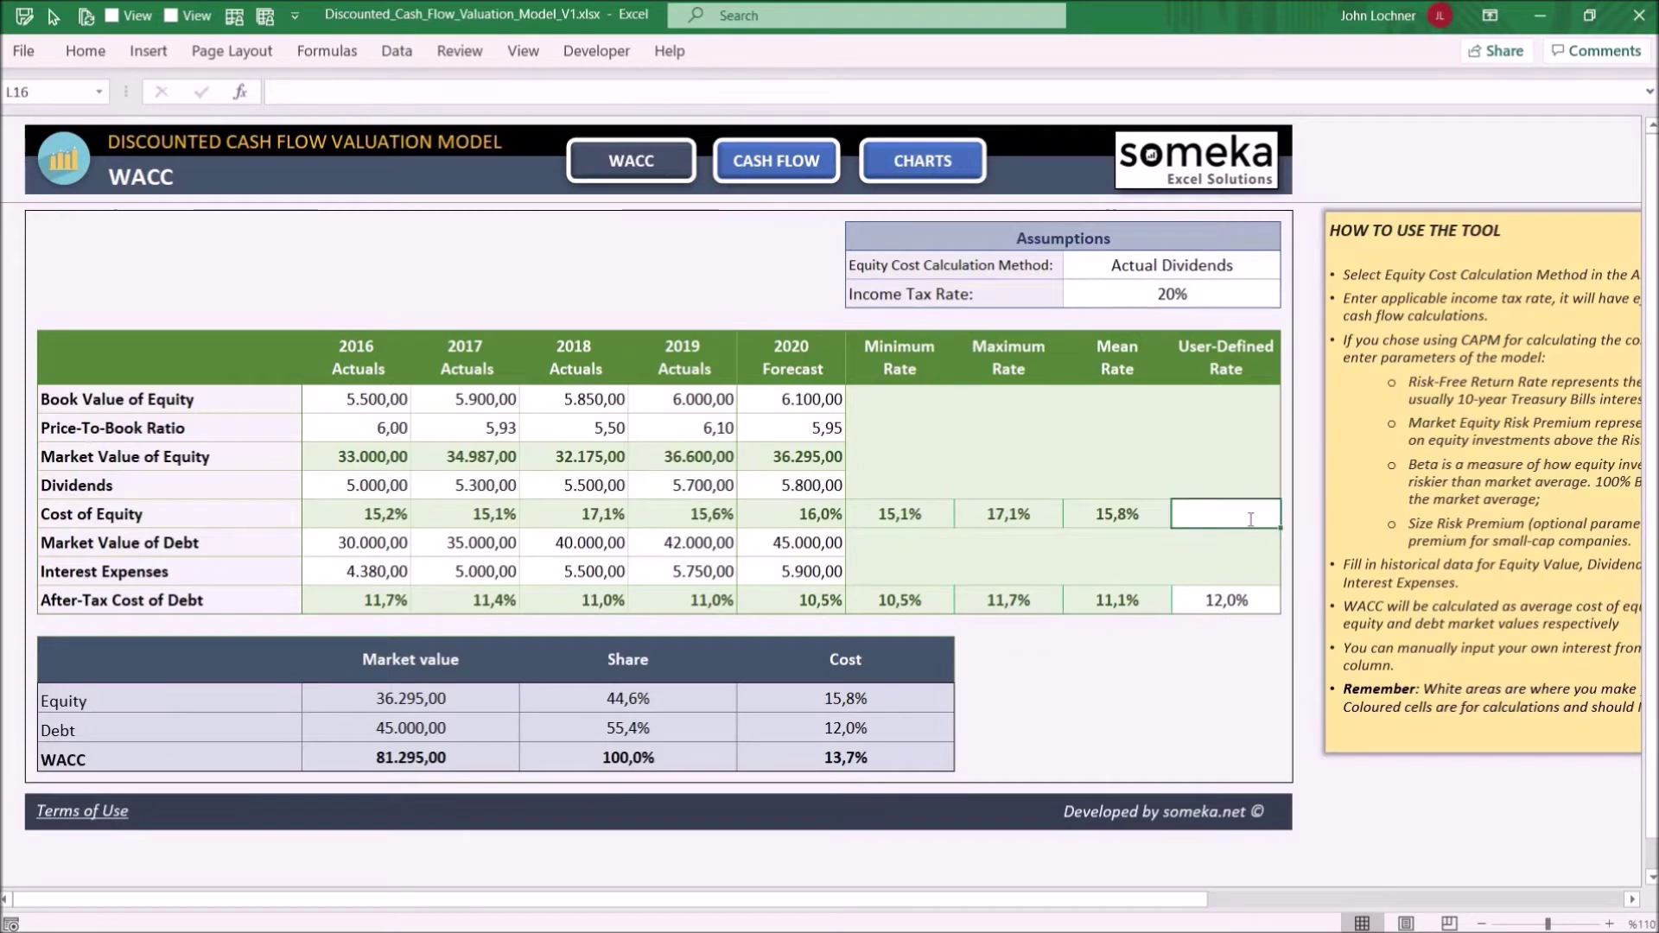
type("16")
key("Return")
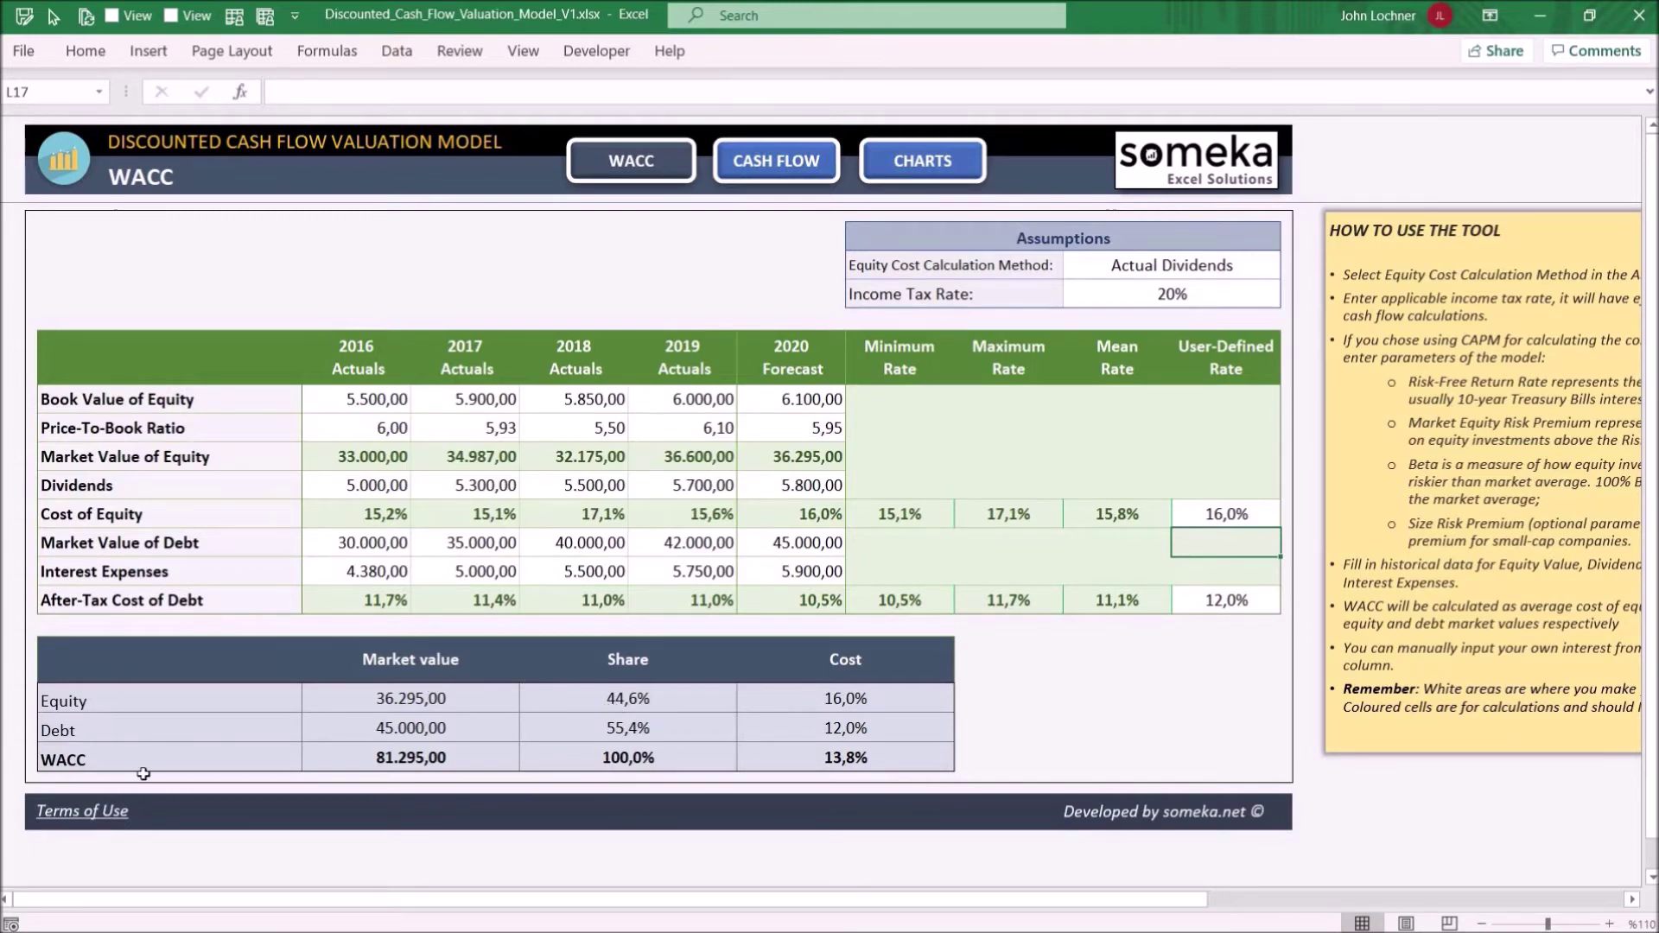
- On the cash flow sheet, select the 2018–2020 income statement figures, then drop the selection
left_click(747, 169)
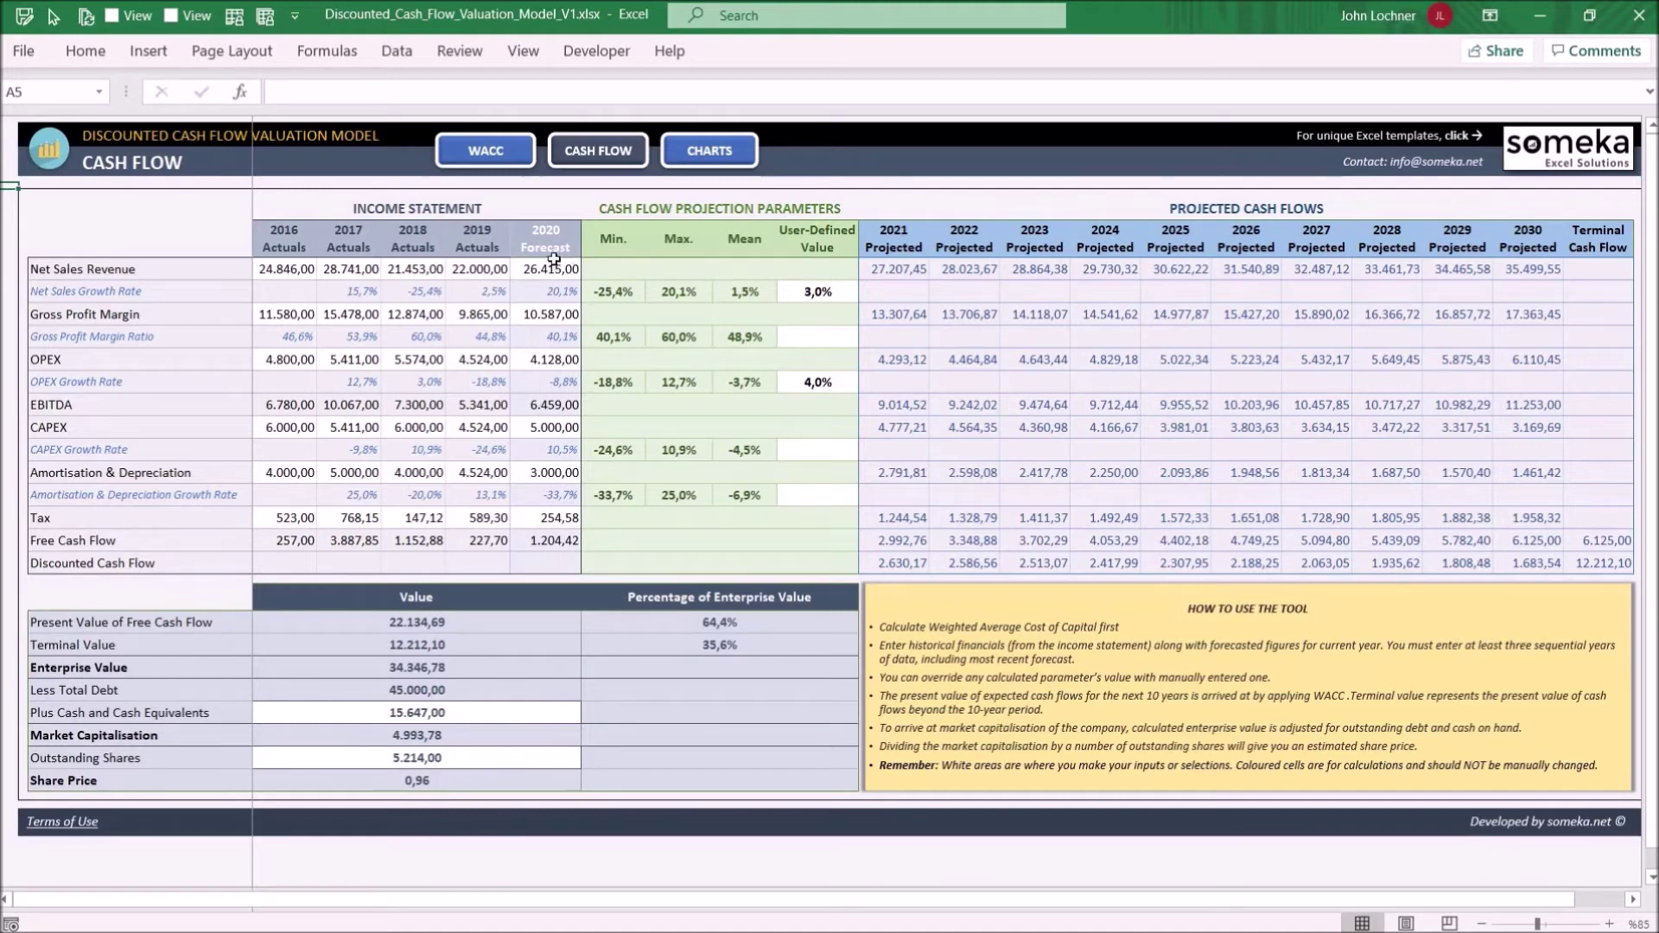
left_click_drag(546, 239, 550, 545)
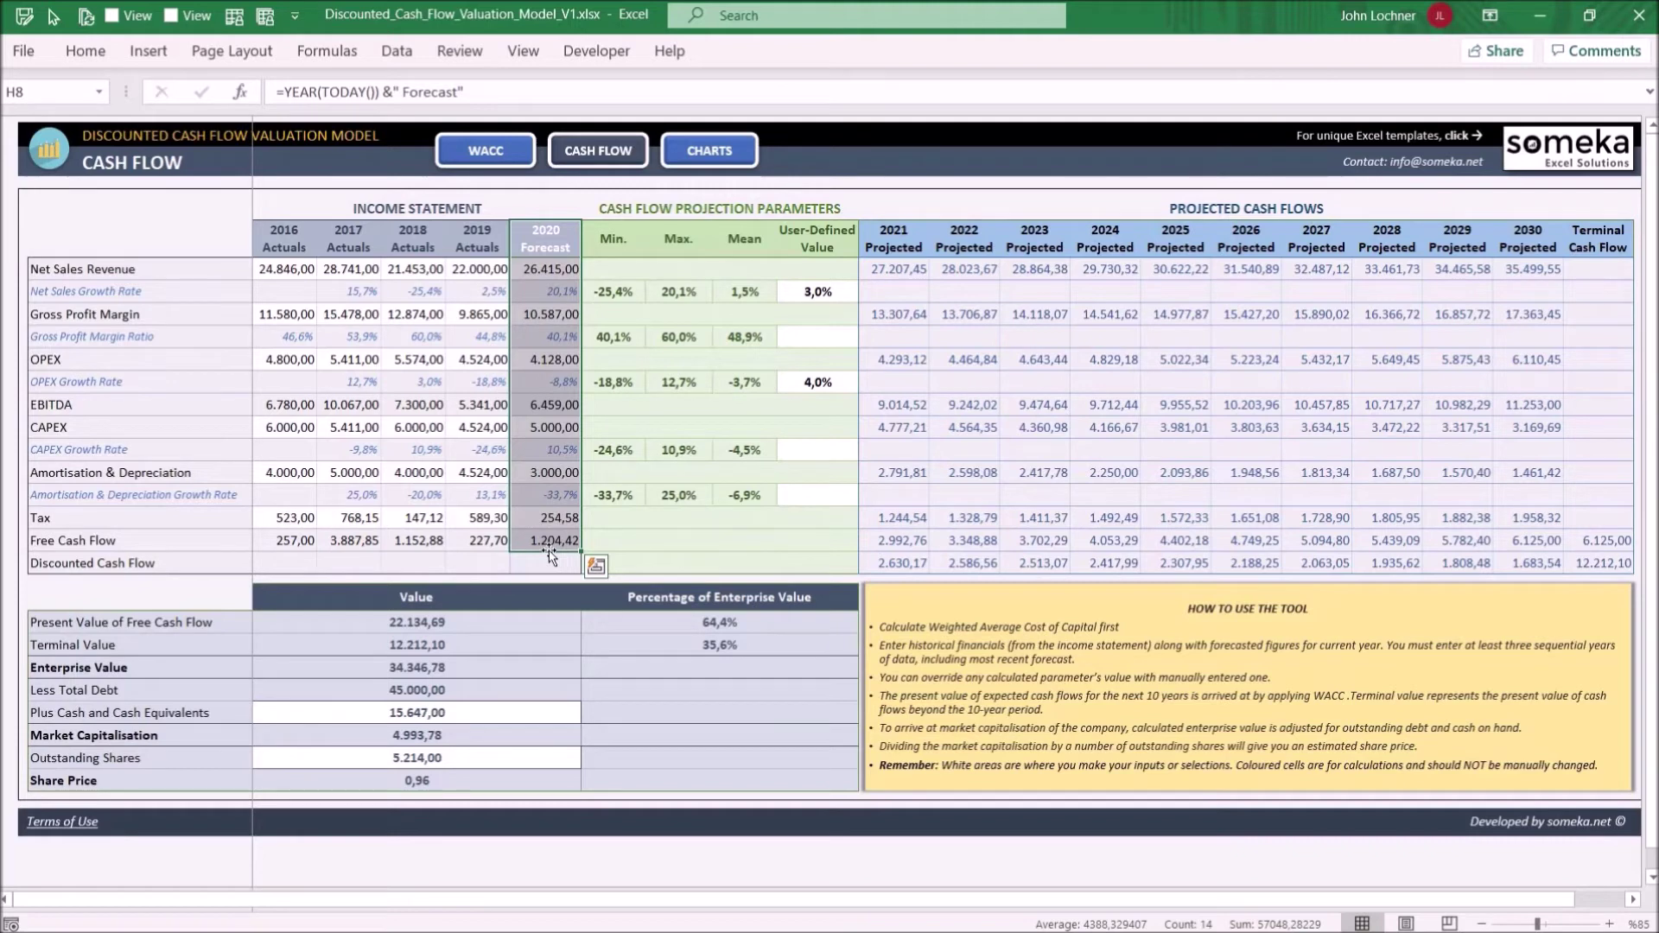
left_click_drag(482, 539, 413, 231)
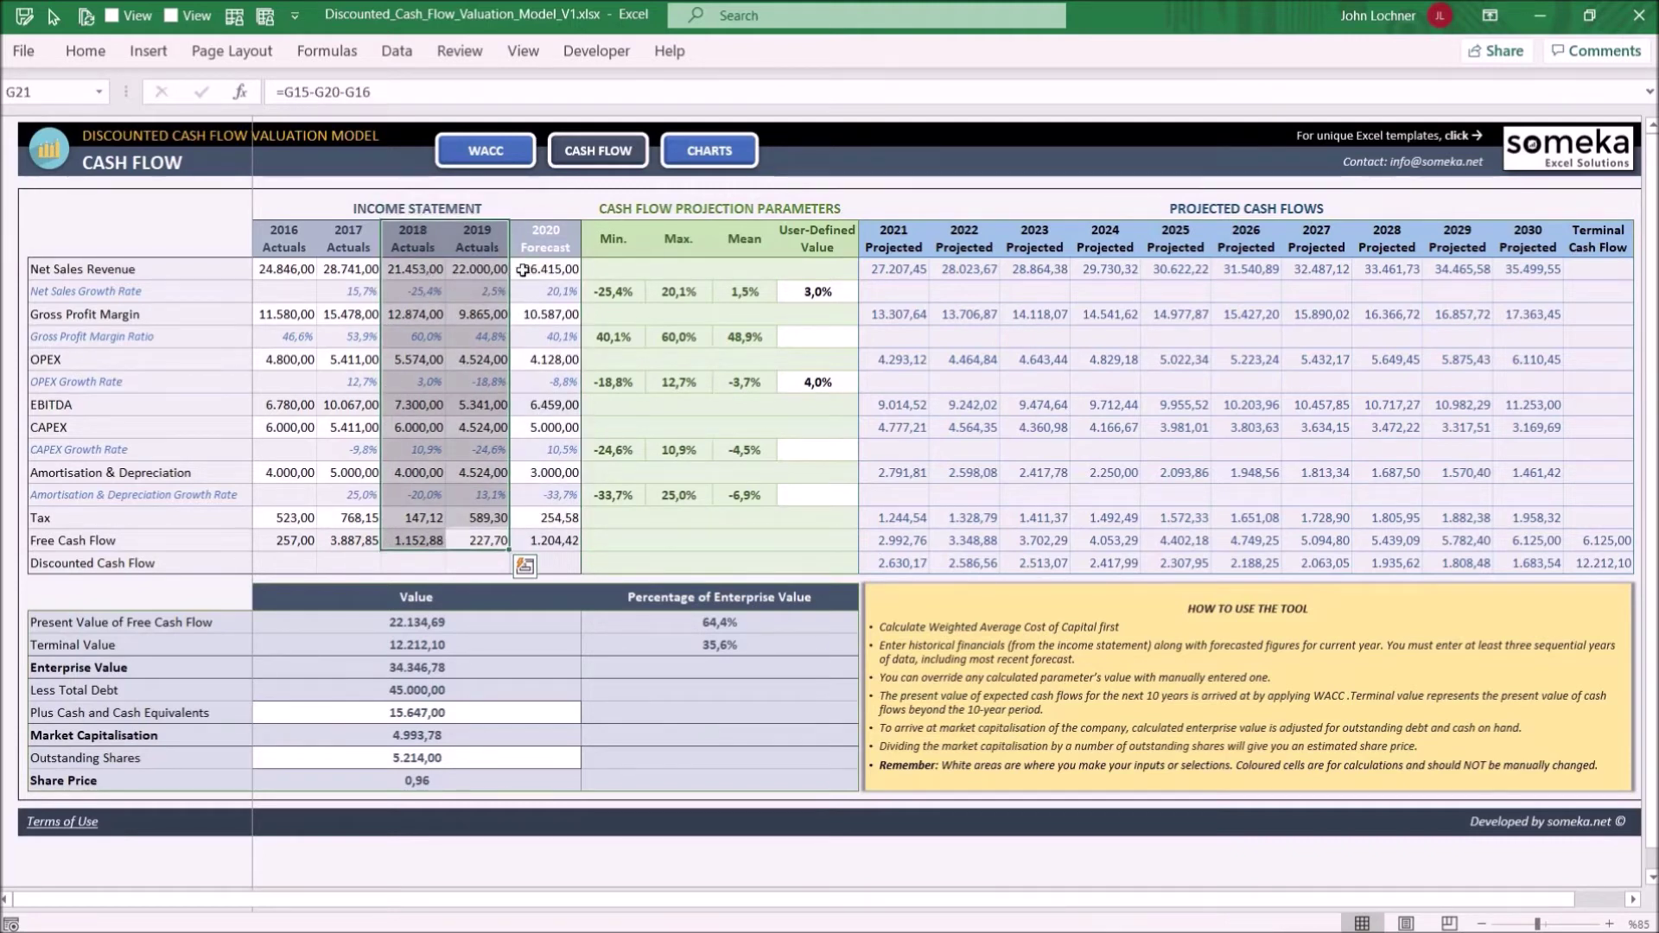
mouse_move(521, 268)
left_mouse_down()
mouse_move(416, 267)
mouse_move(545, 314)
left_mouse_up()
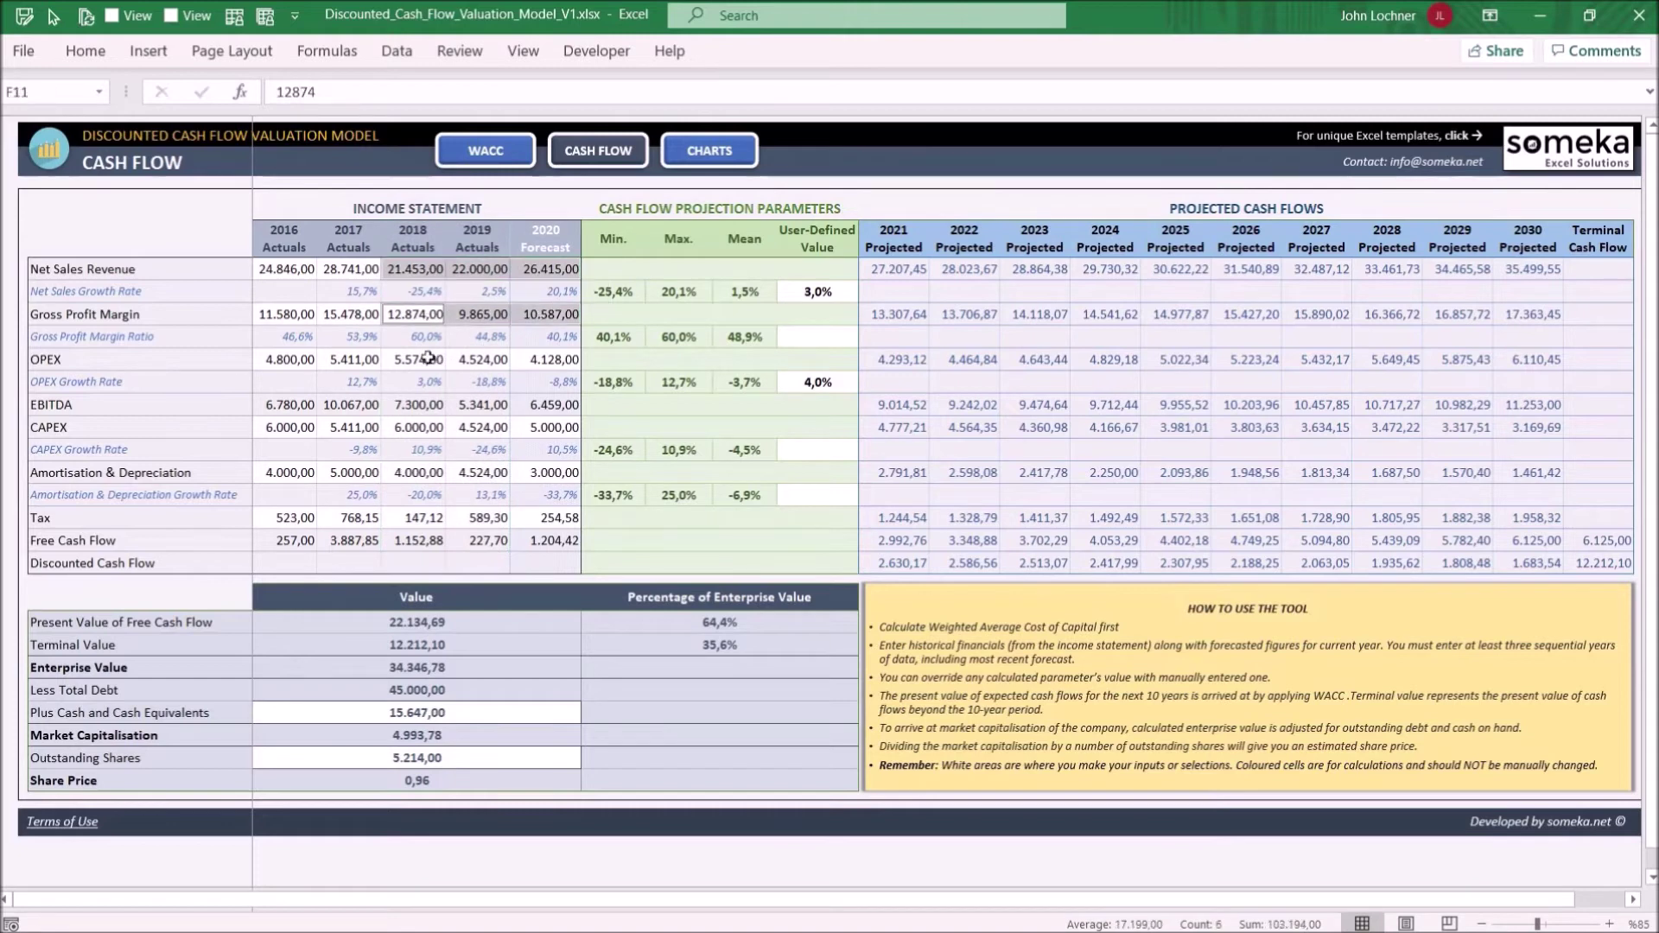
left_click_drag(428, 359, 544, 359)
left_click_drag(427, 427, 544, 427)
left_click_drag(428, 471, 544, 473)
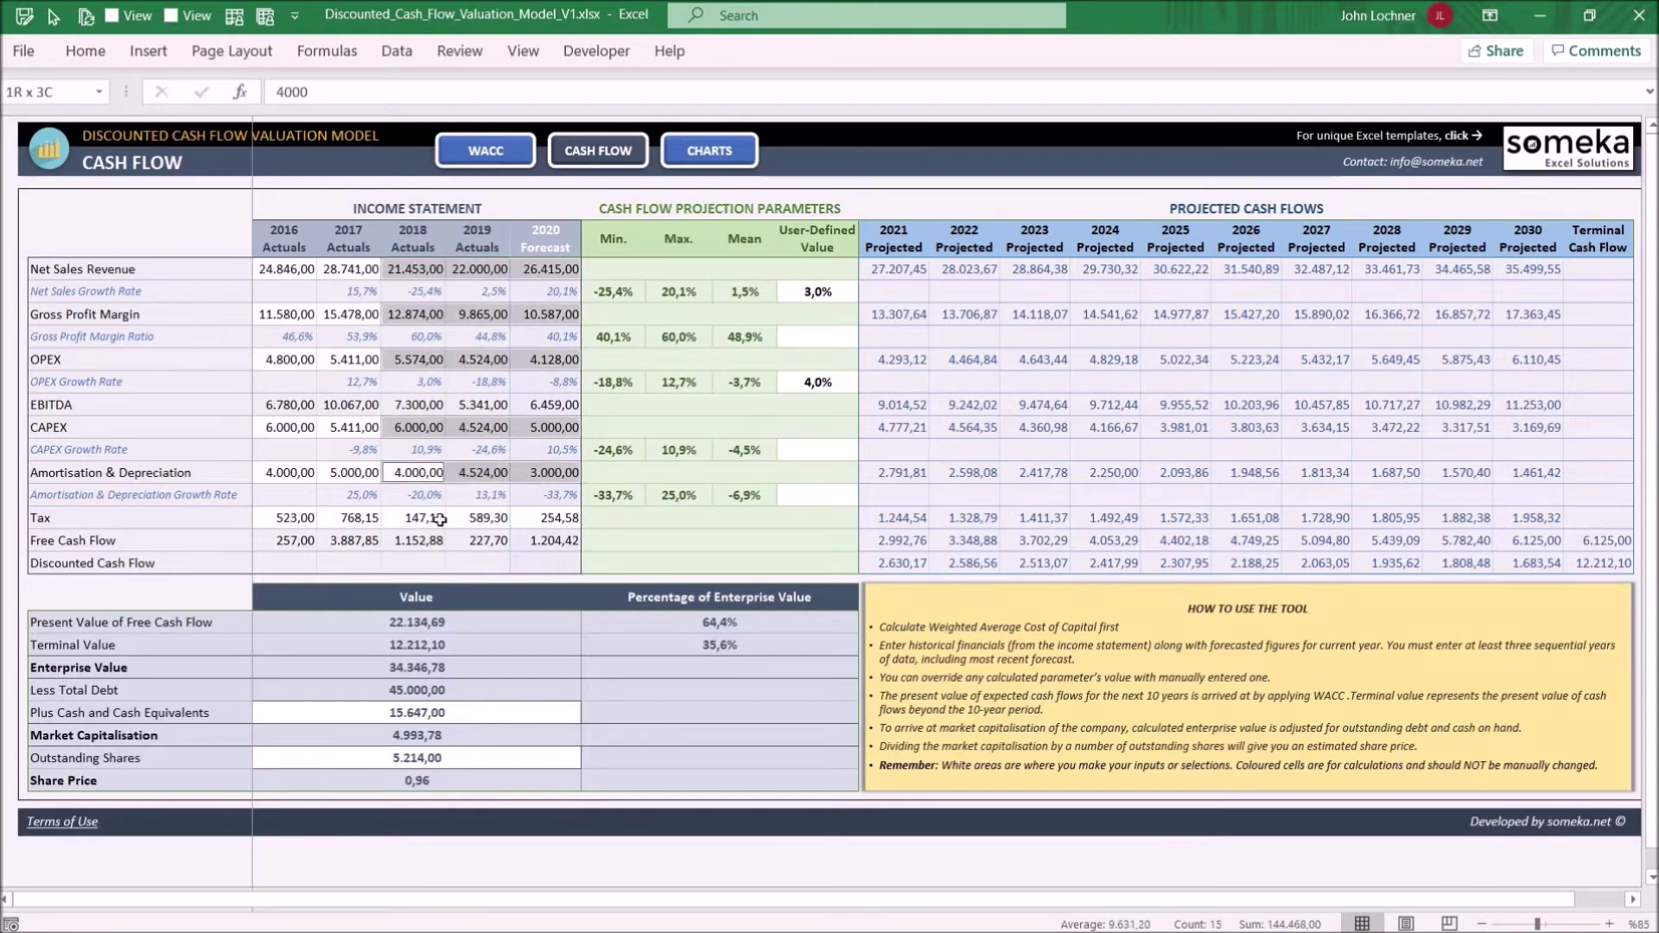
left_click_drag(439, 519, 536, 518, "ctrl")
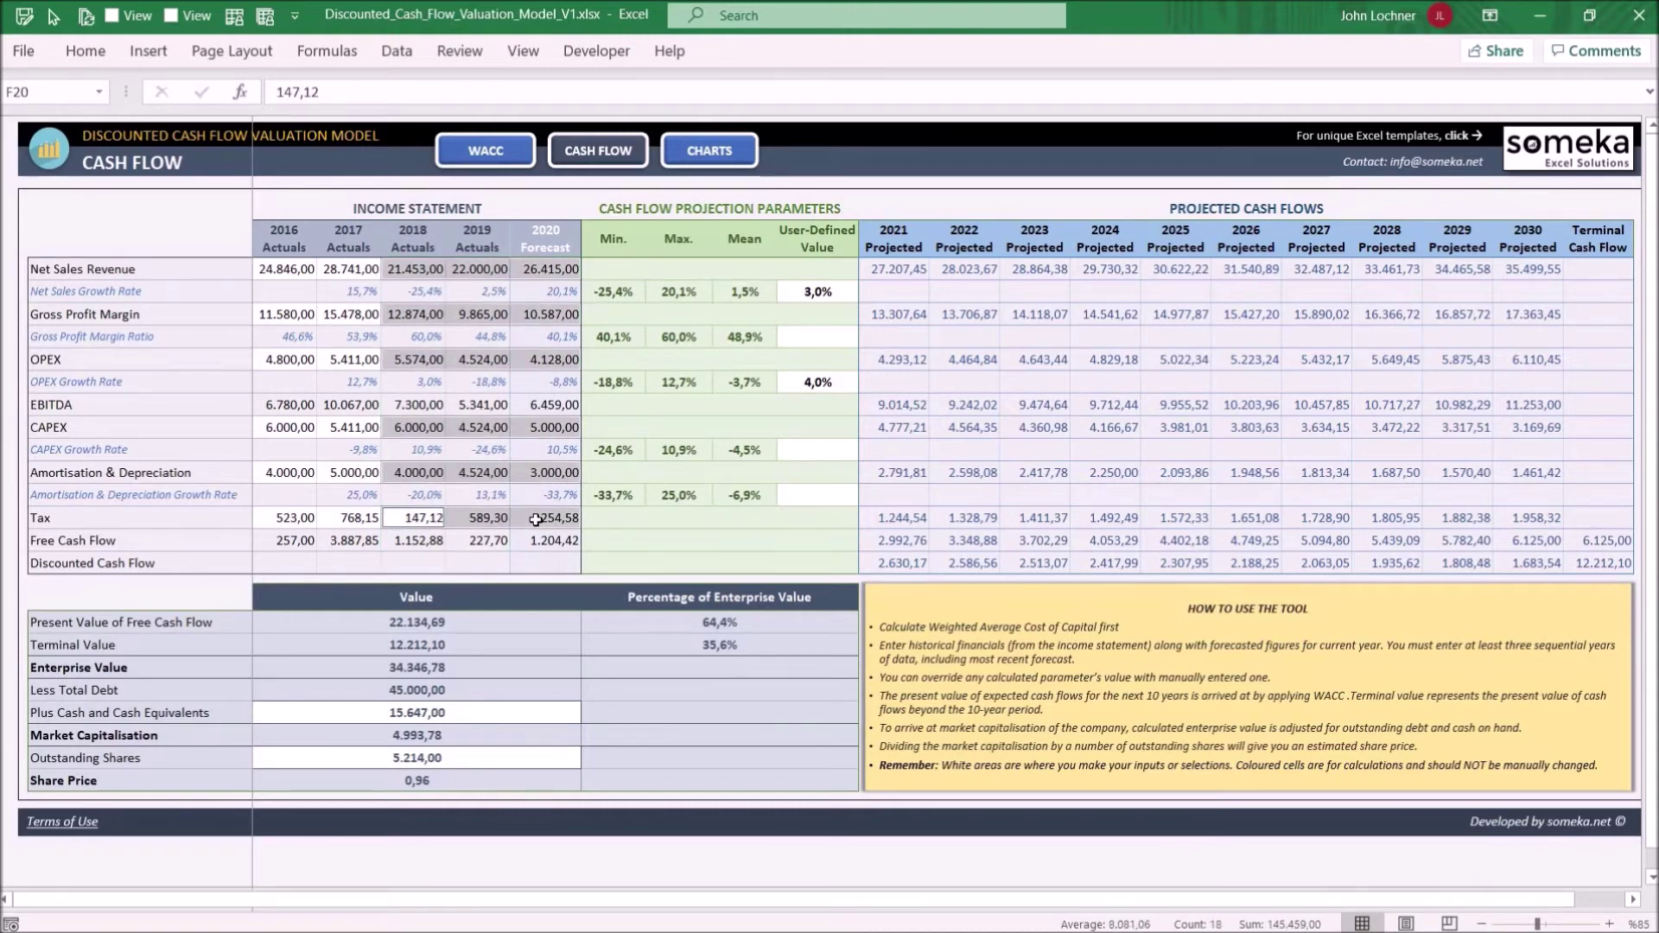
left_click(537, 519)
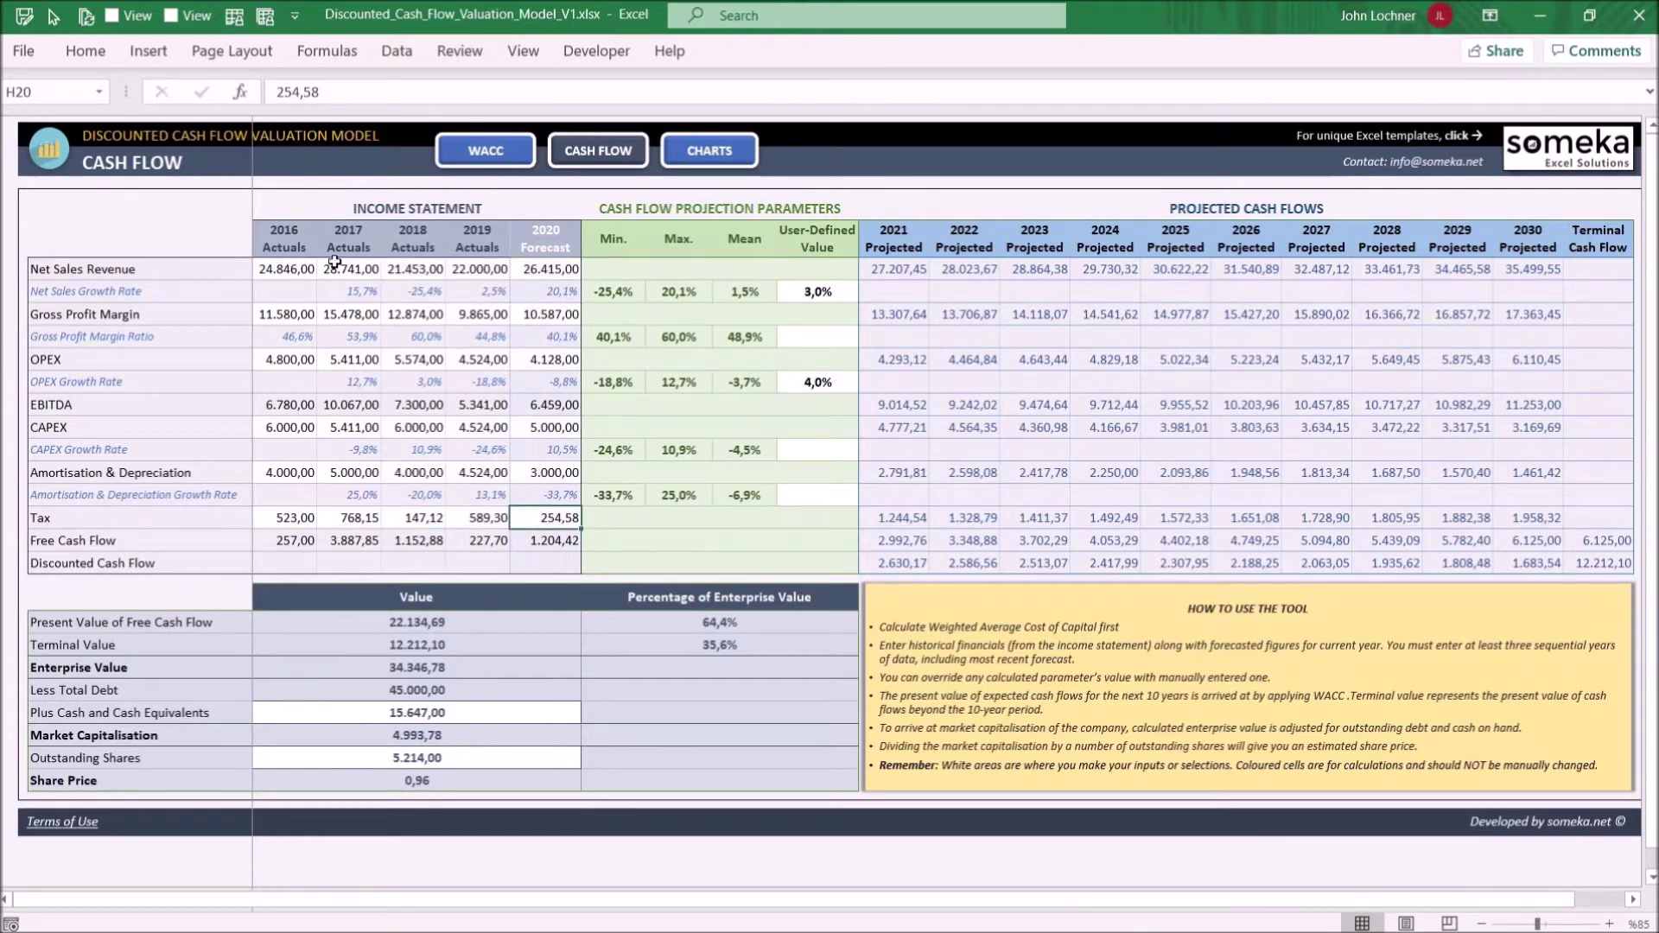
- Clear the 2016–2017 actuals for Net Sales, Gross Profit, OPEX, CAPEX, Amortisation and Tax
left_click_drag(283, 269, 349, 269)
mouse_move(283, 313)
left_mouse_down("ctrl")
mouse_move(348, 314)
mouse_move(286, 359)
left_mouse_up("ctrl")
mouse_move(286, 427)
left_mouse_down("ctrl")
mouse_move(344, 427)
mouse_move(344, 471)
left_mouse_up("ctrl")
left_click_drag(285, 518, 334, 518, "ctrl")
key("Delete")
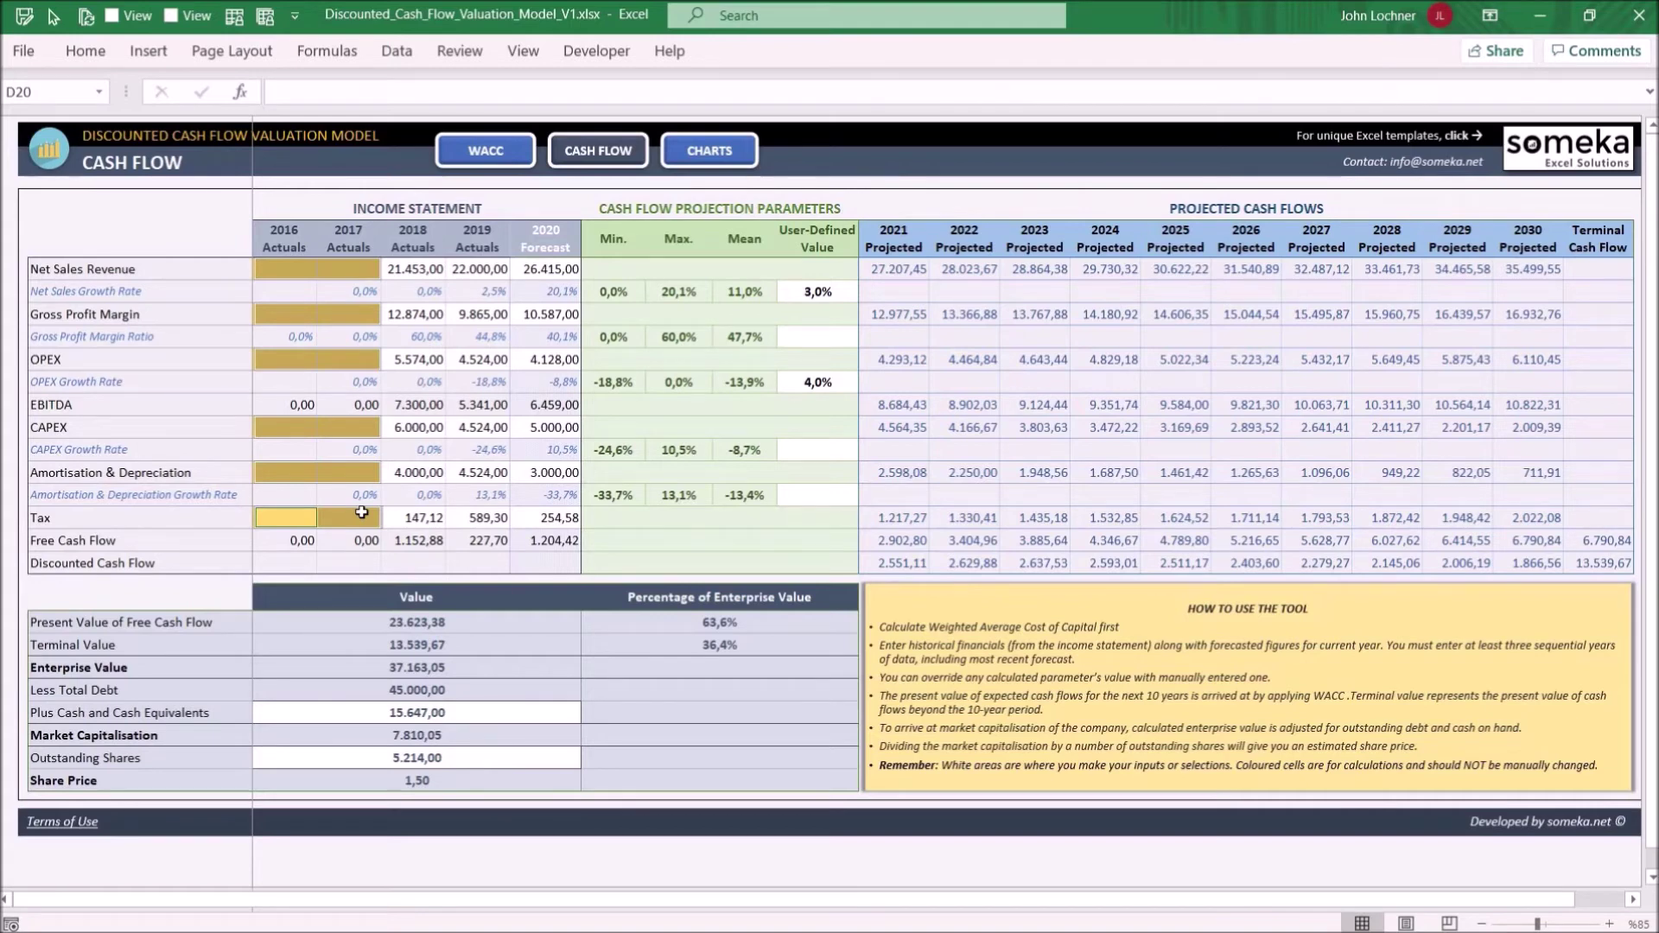
left_click(423, 267)
left_click(423, 313, "ctrl")
left_click(422, 360, "ctrl")
left_click(422, 426, "ctrl")
left_click(422, 473, "ctrl")
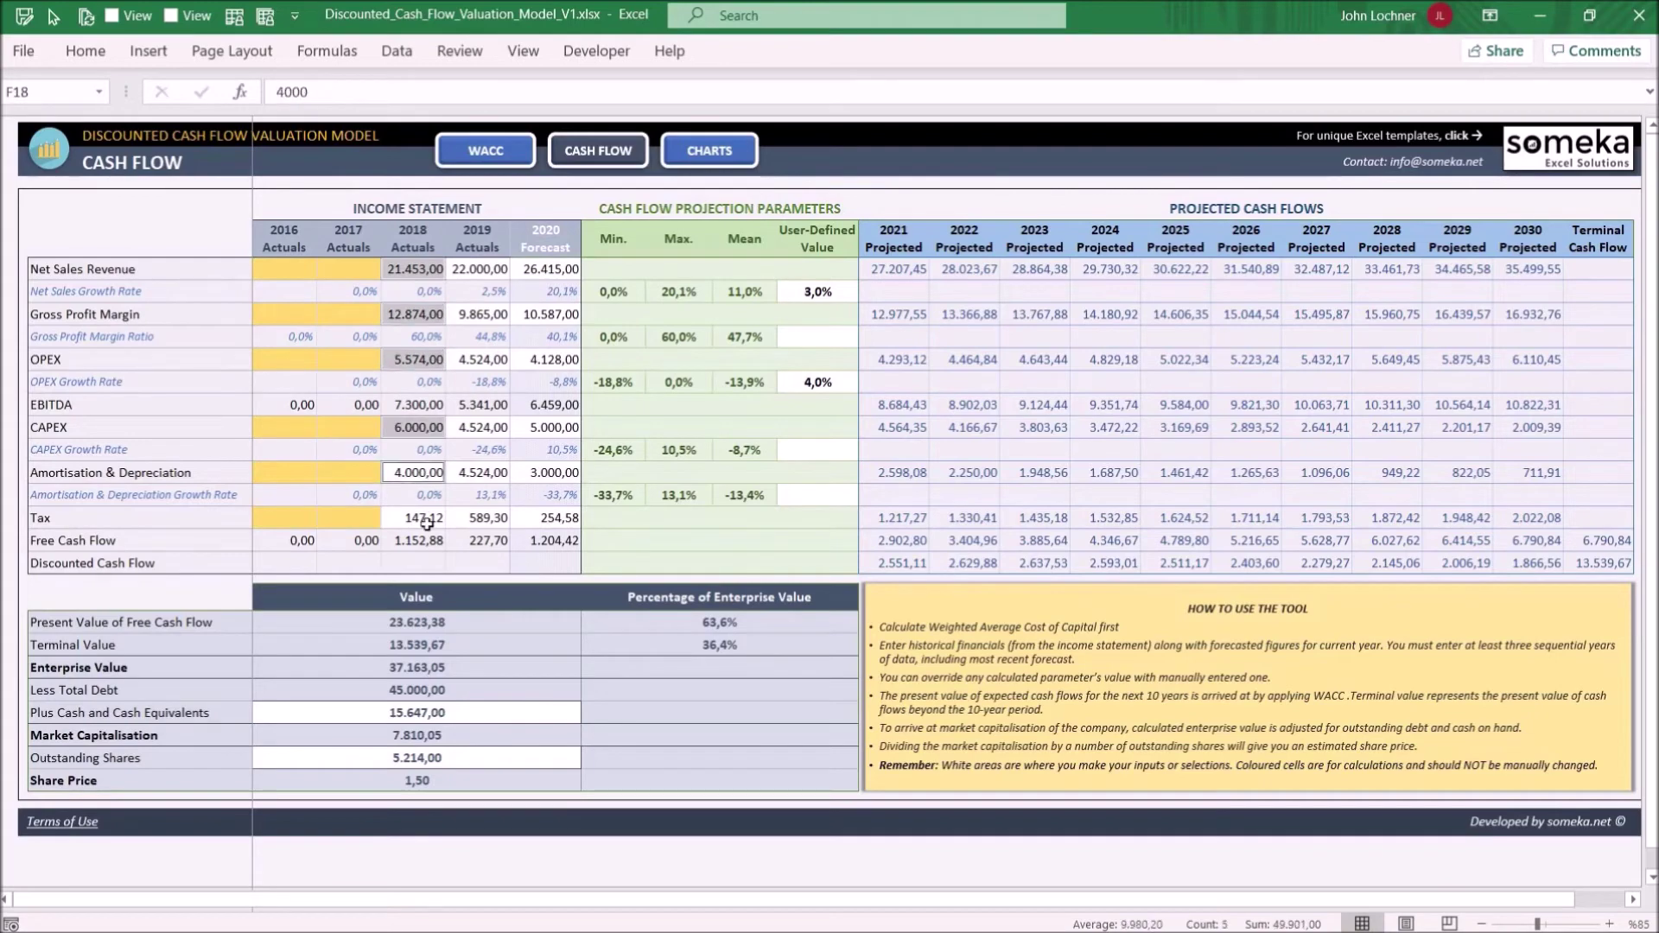
left_click(423, 518, "ctrl")
key("Delete")
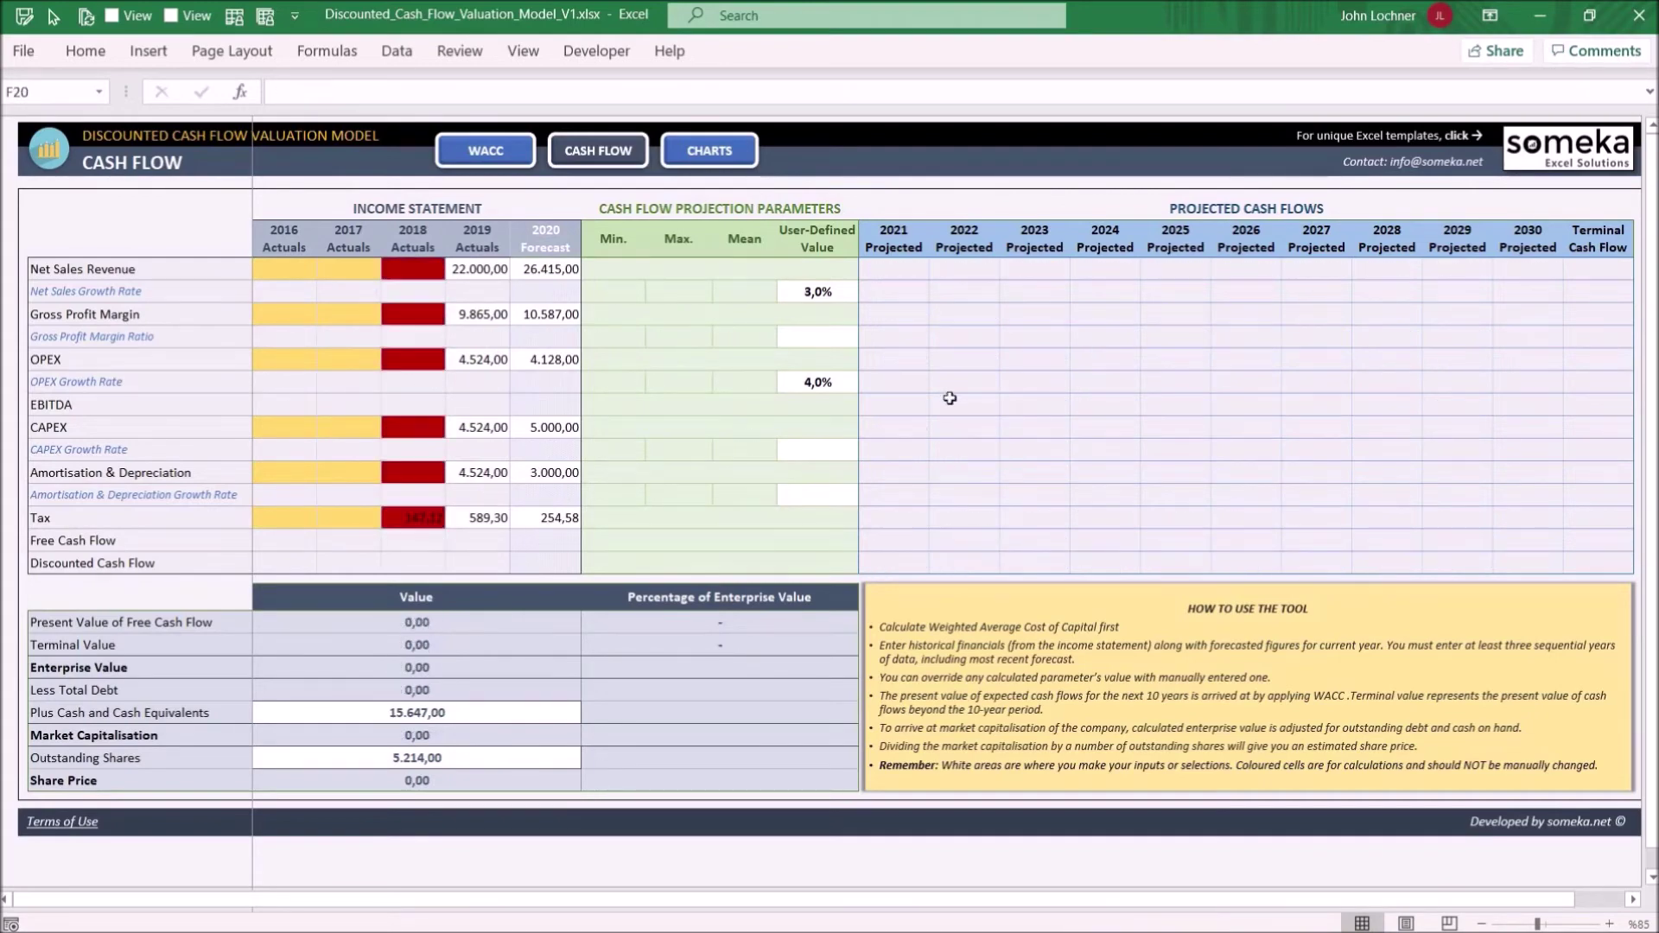
key("ctrl+z")
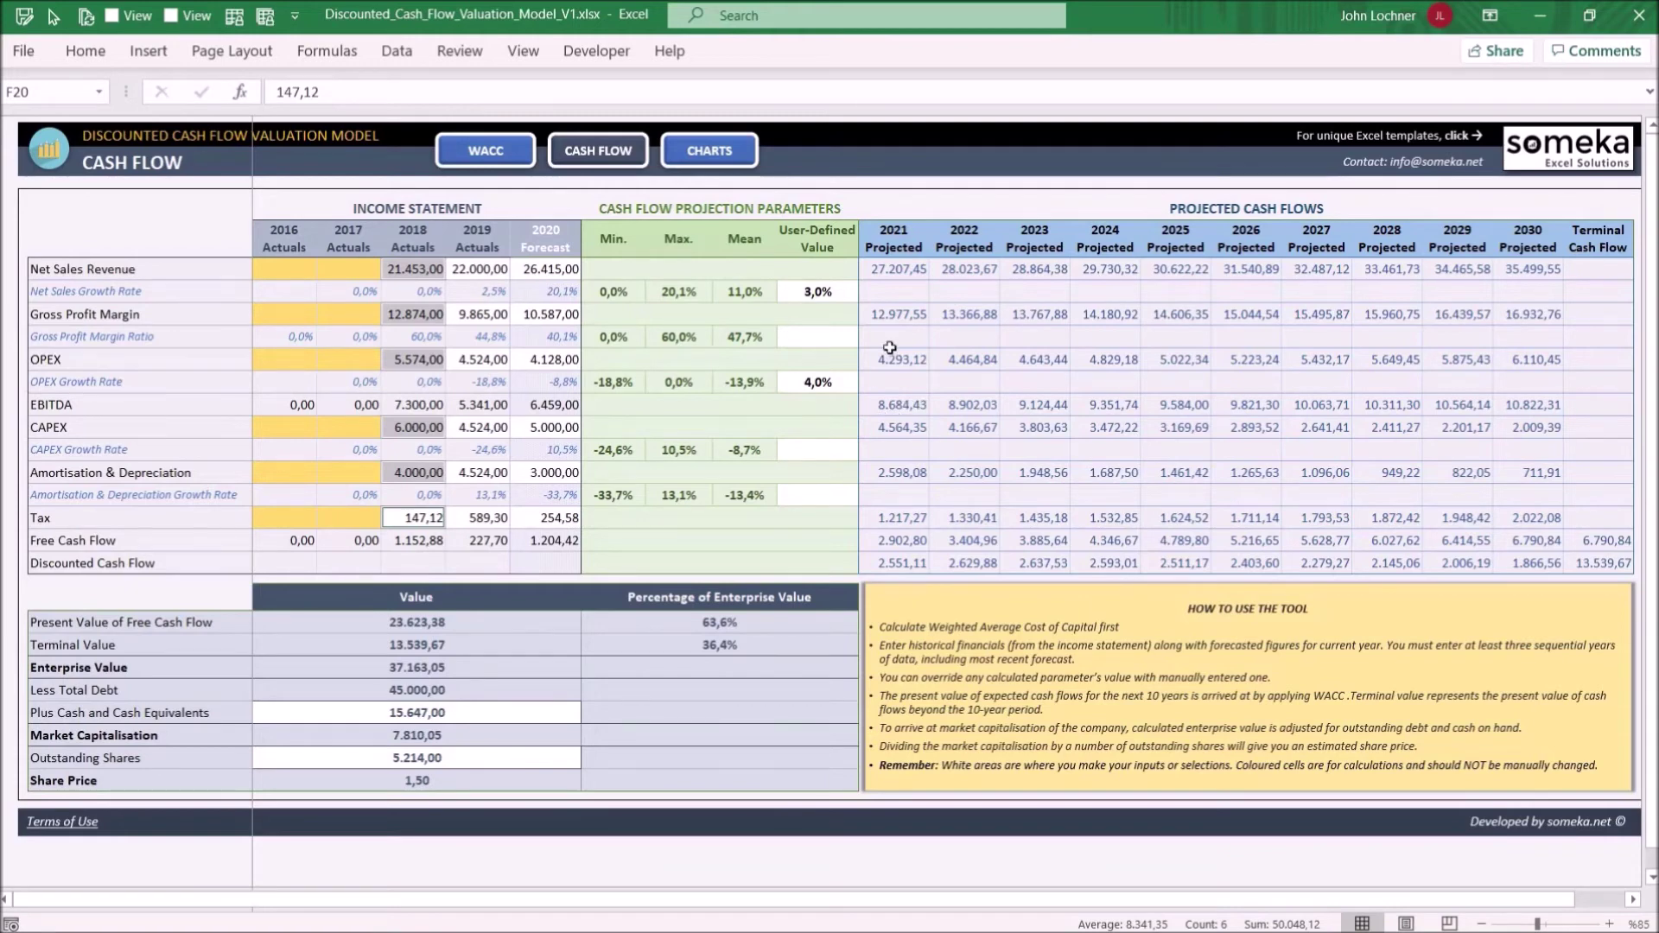
left_click(836, 447)
type("5")
key("Return")
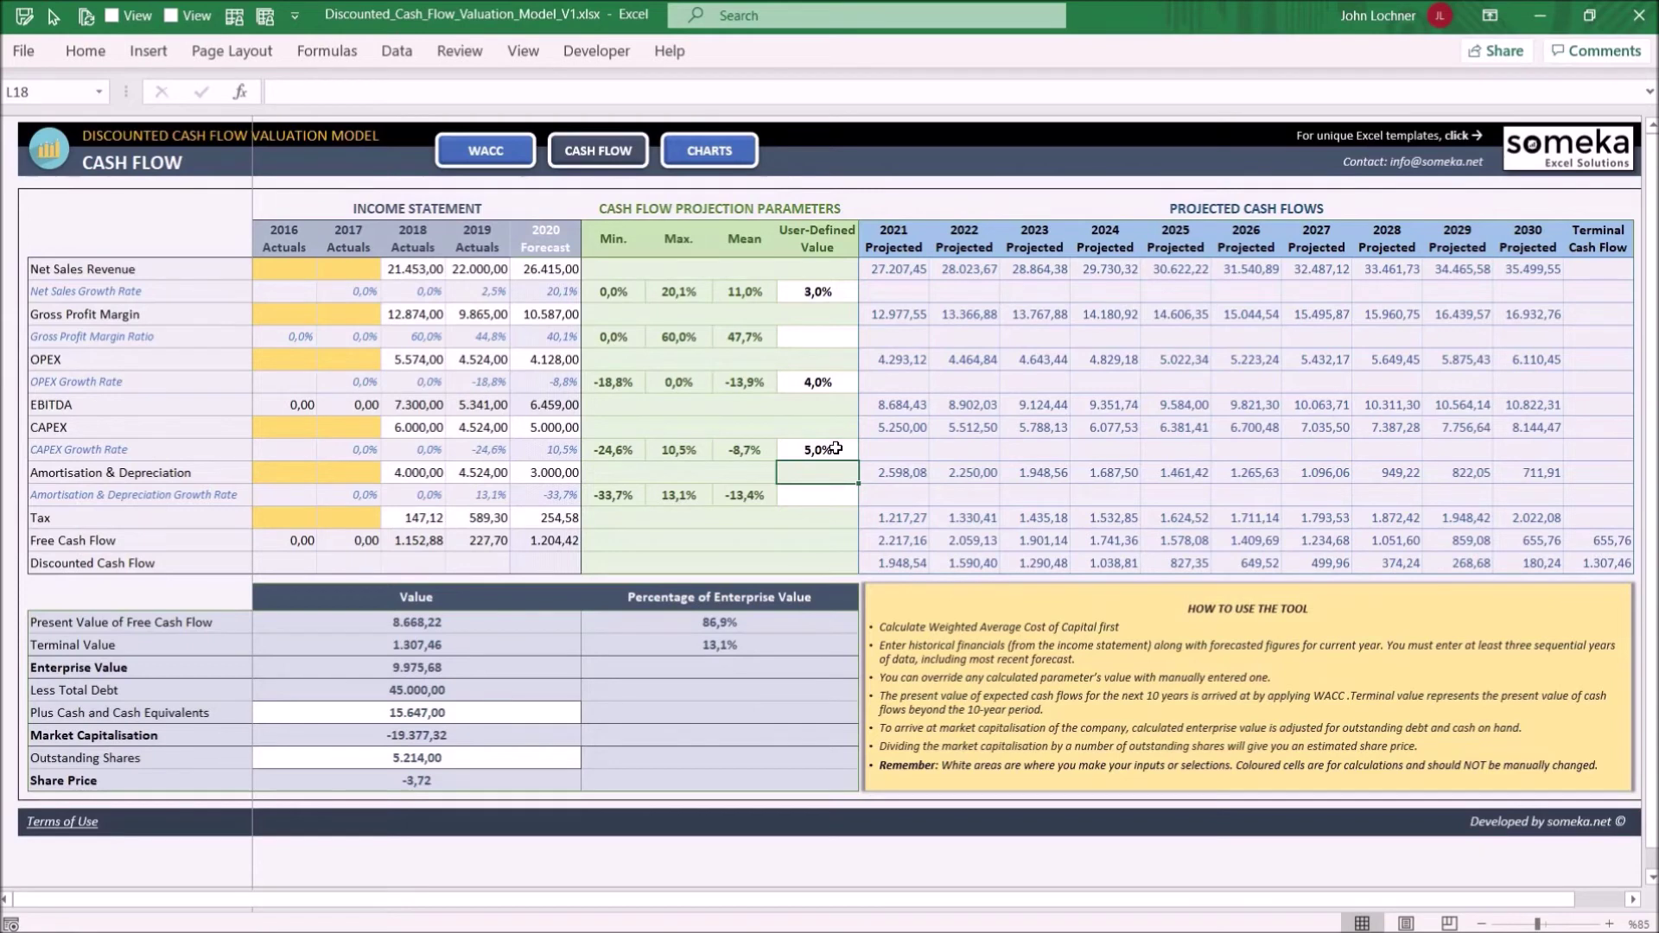
left_click(837, 447)
type("1")
key("Return")
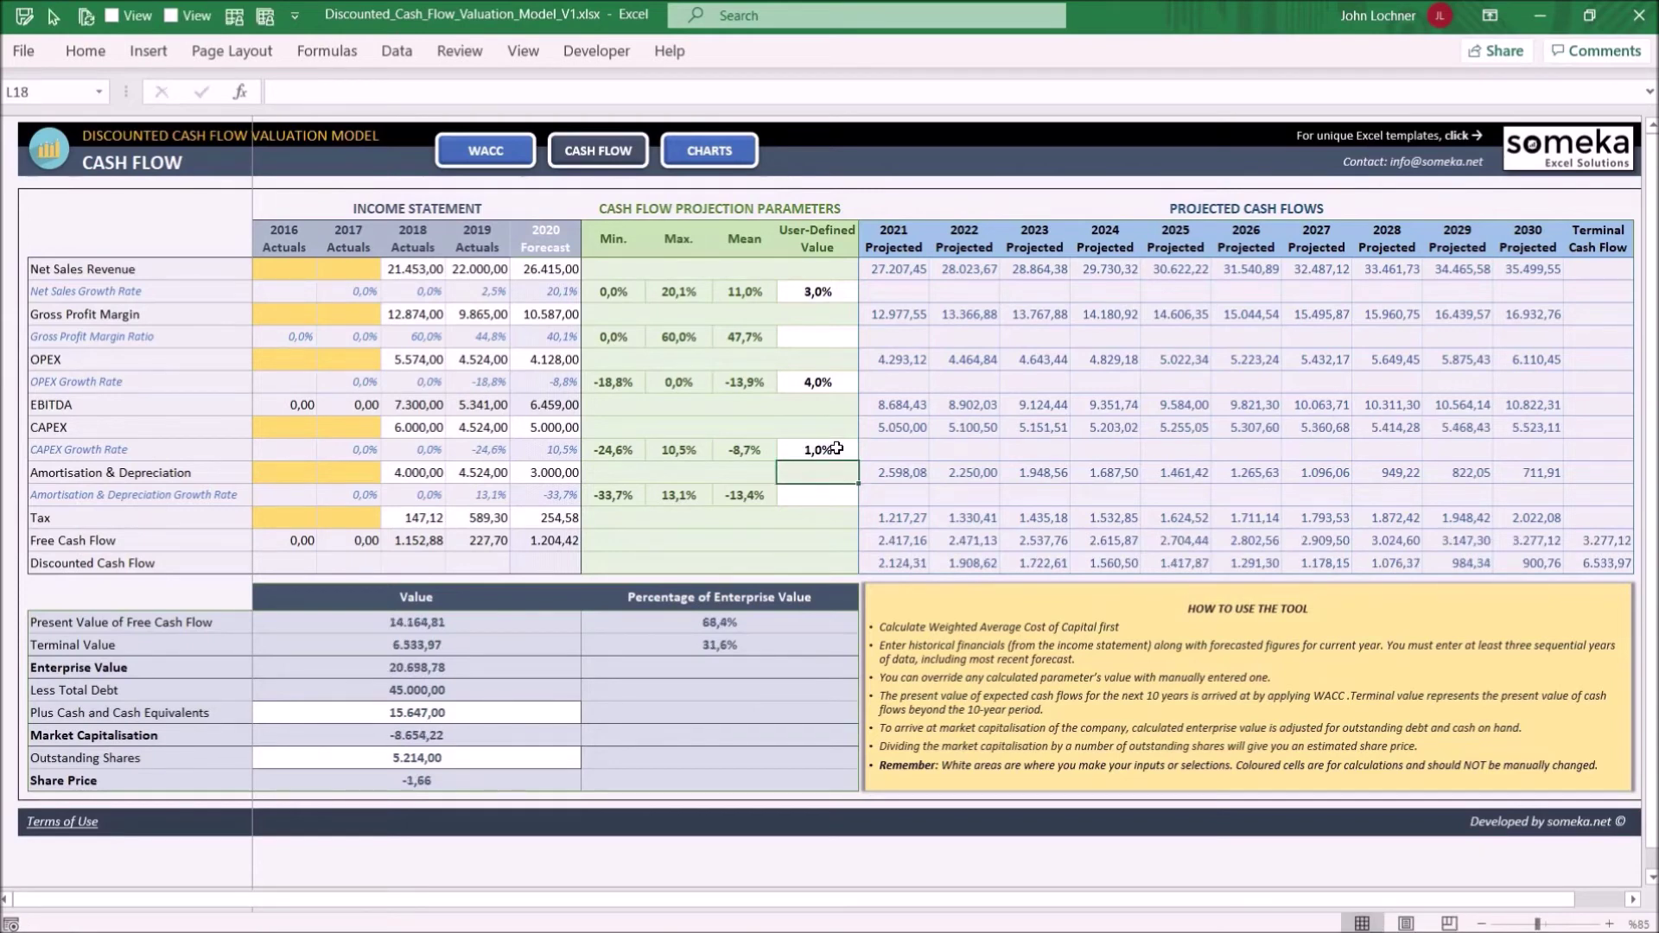
left_click(836, 449)
key("Delete")
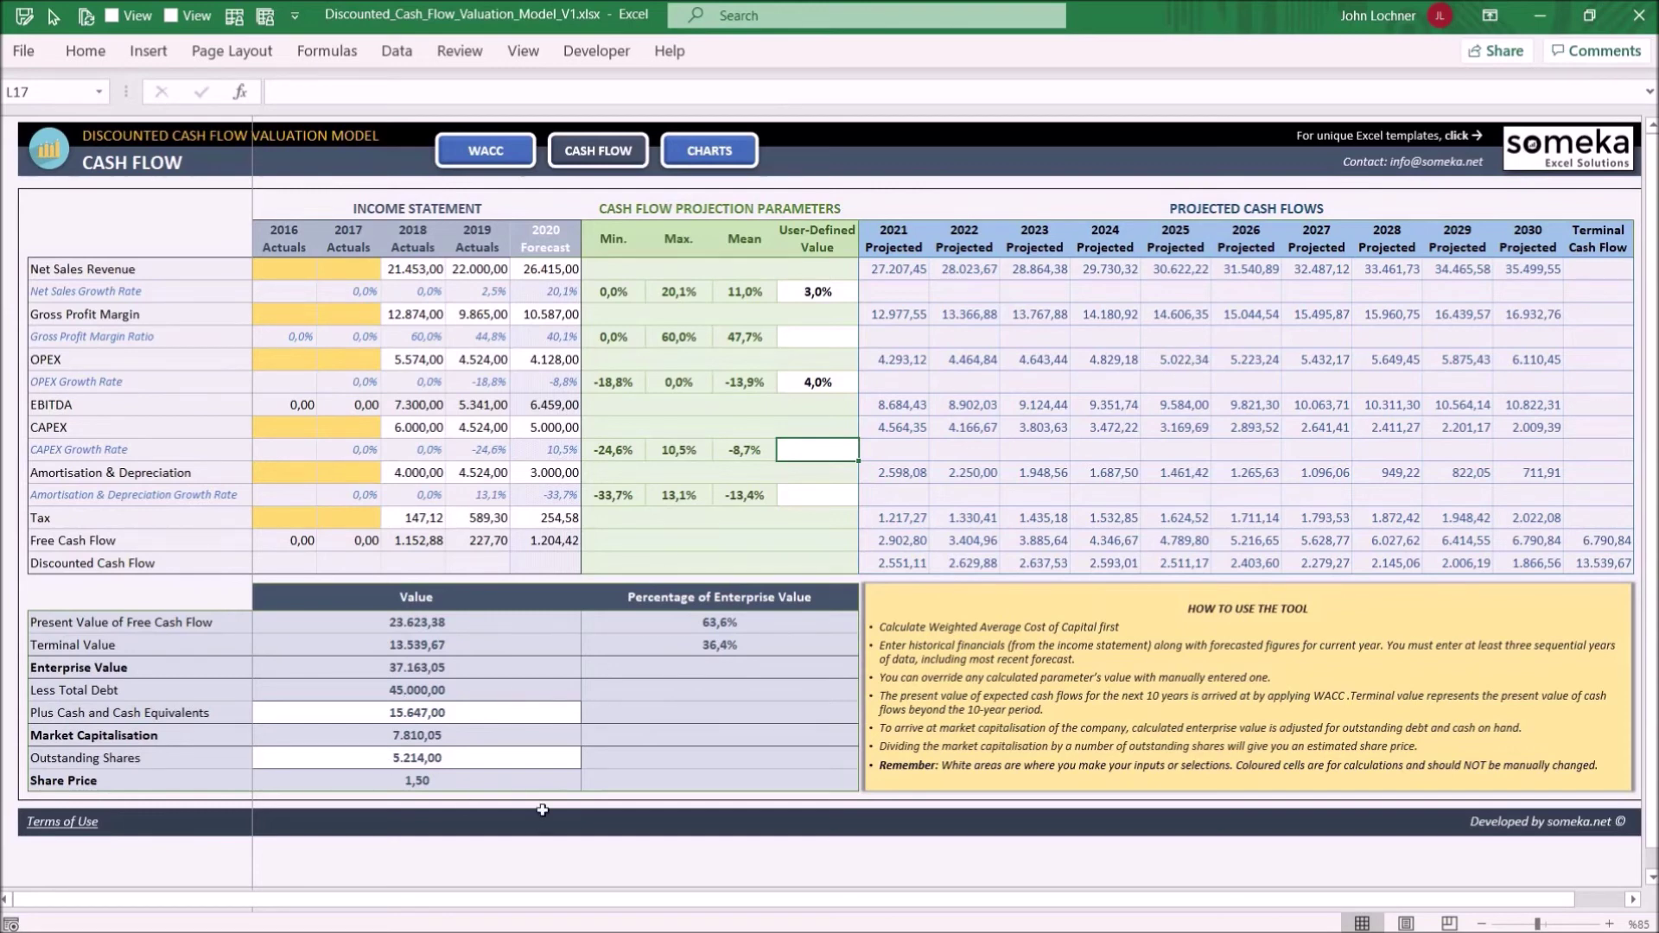
left_click(410, 707)
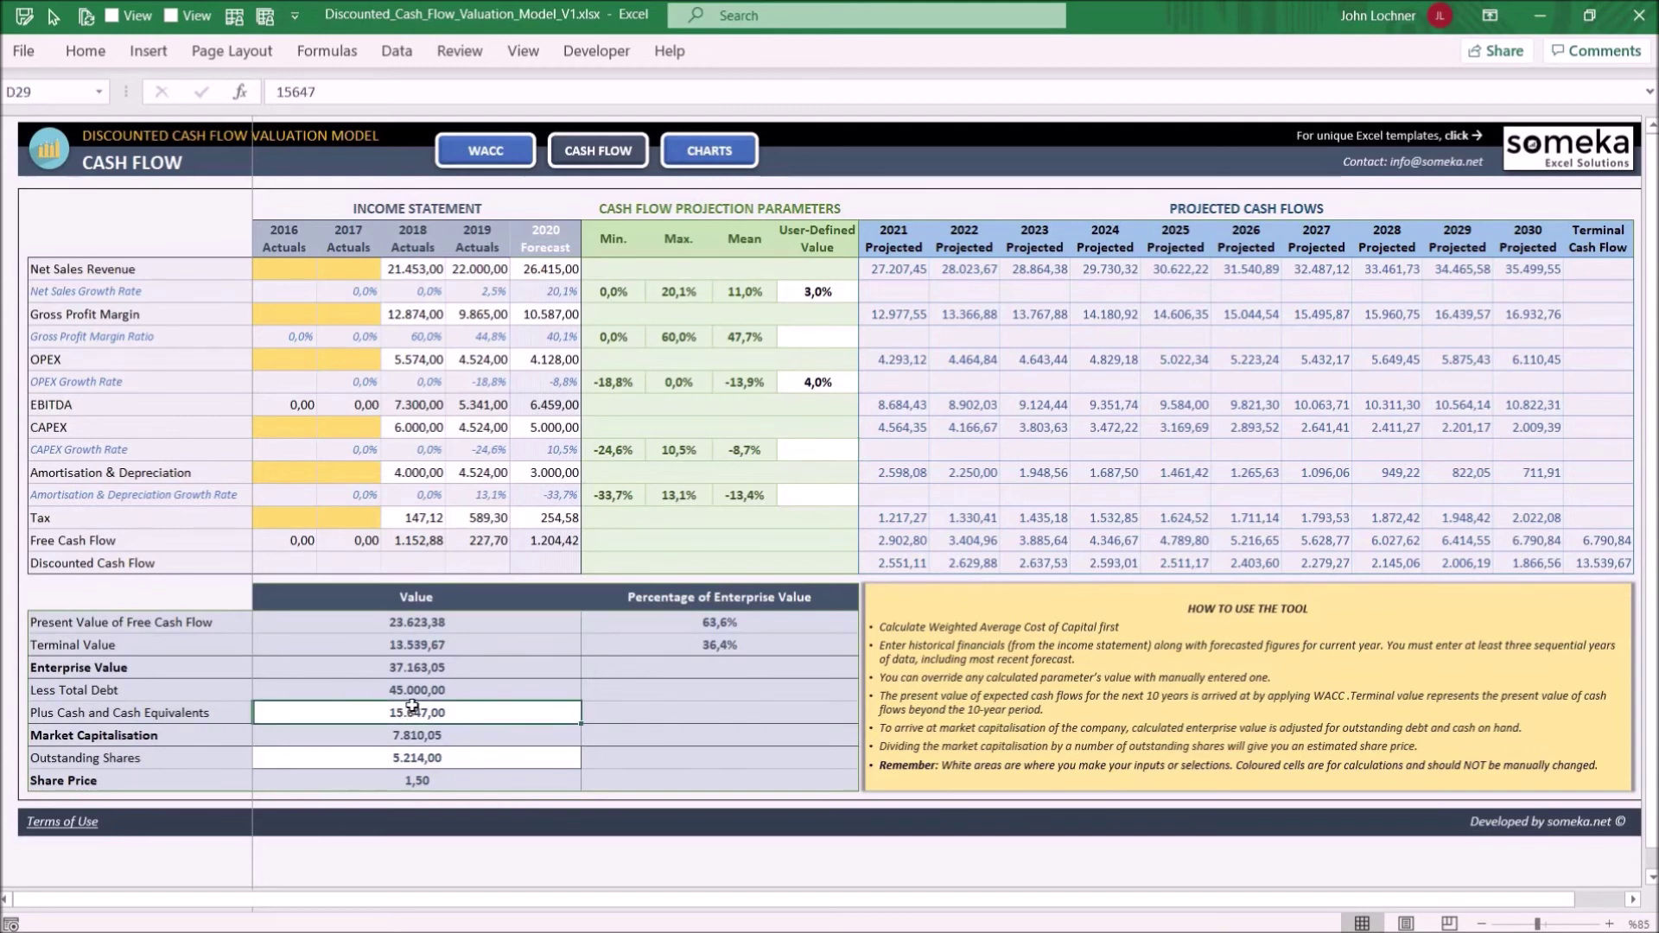
left_click(385, 759)
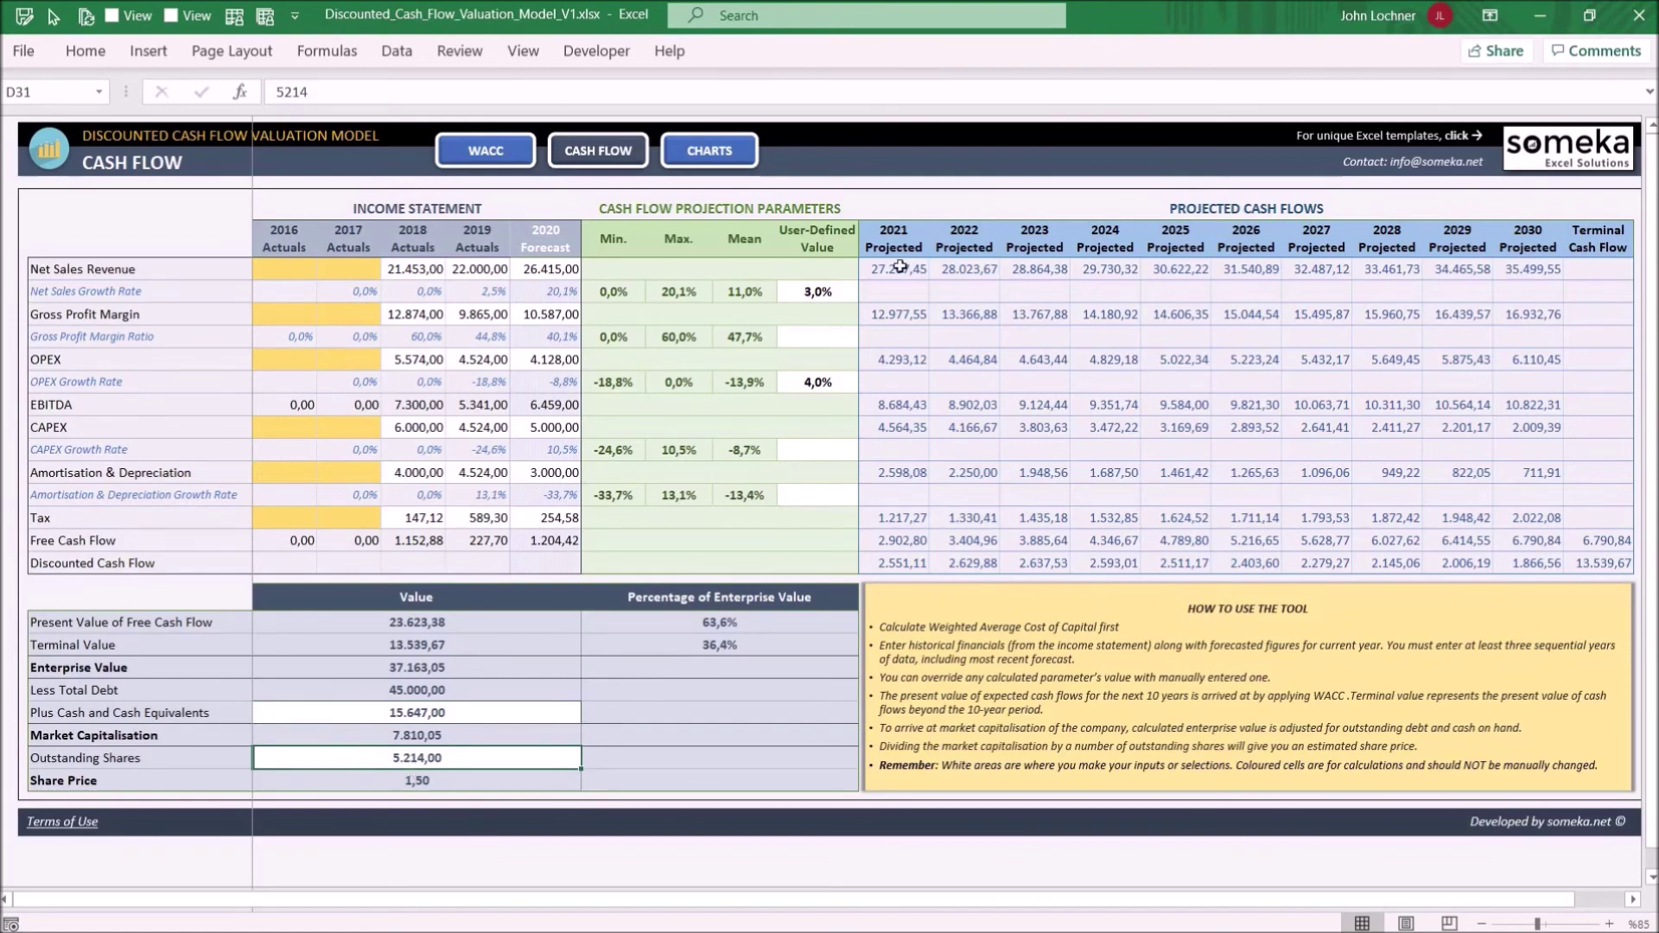
- Show the Charts dashboard with revenue, EBITDA, free cash flow and enterprise value charts
left_click(729, 156)
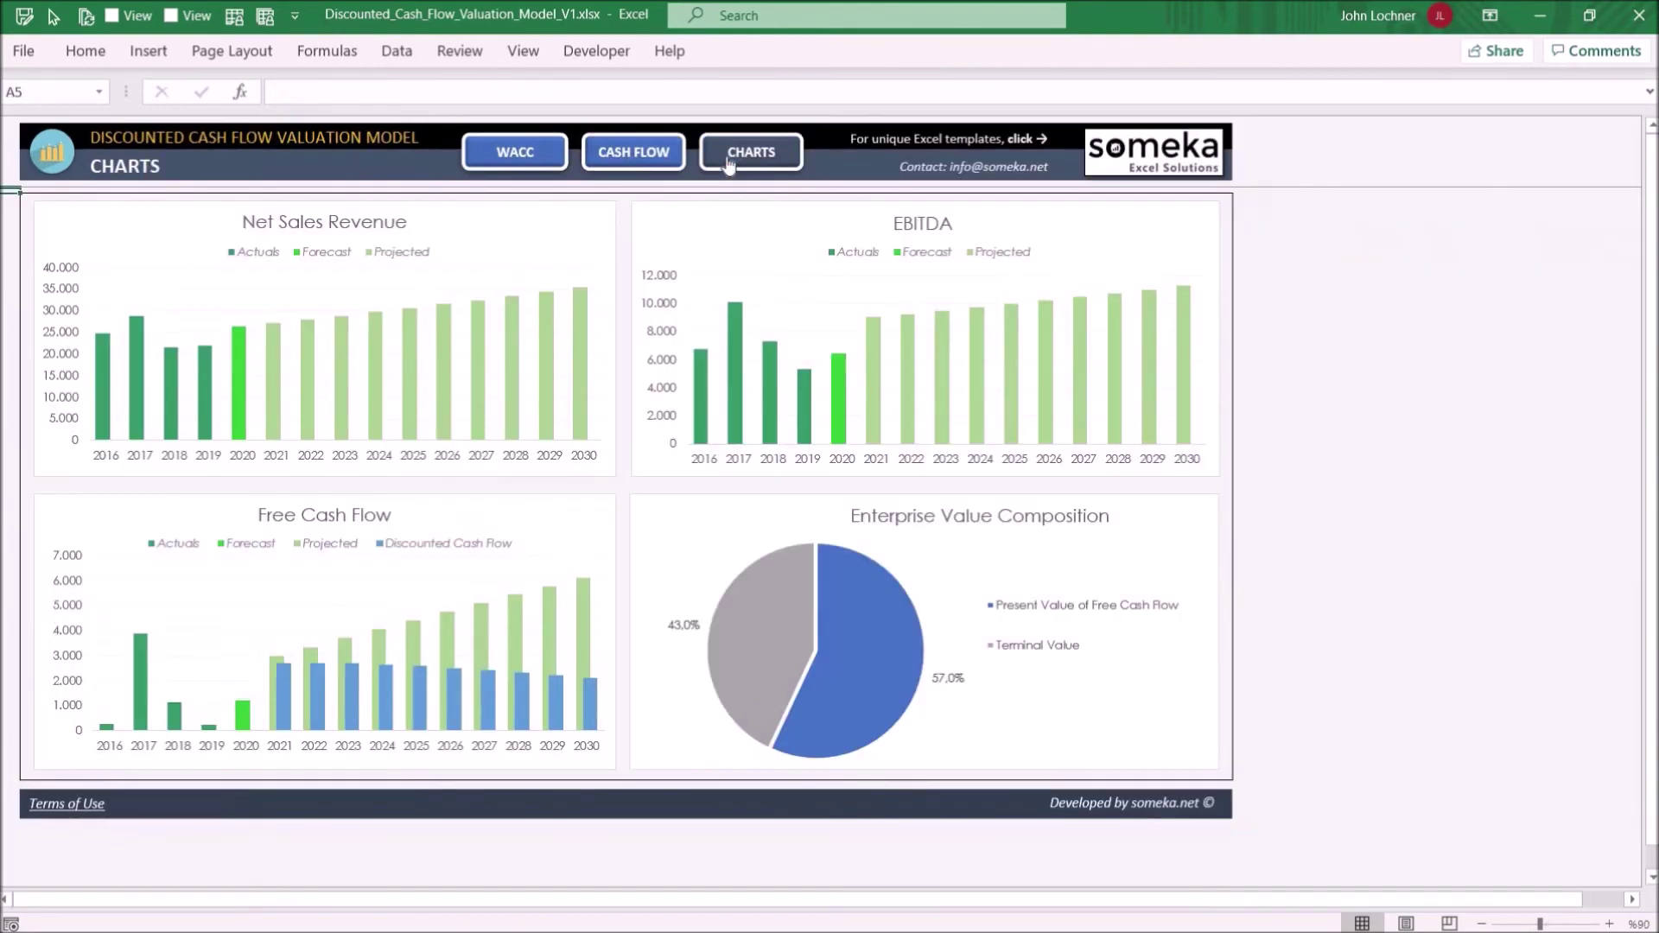